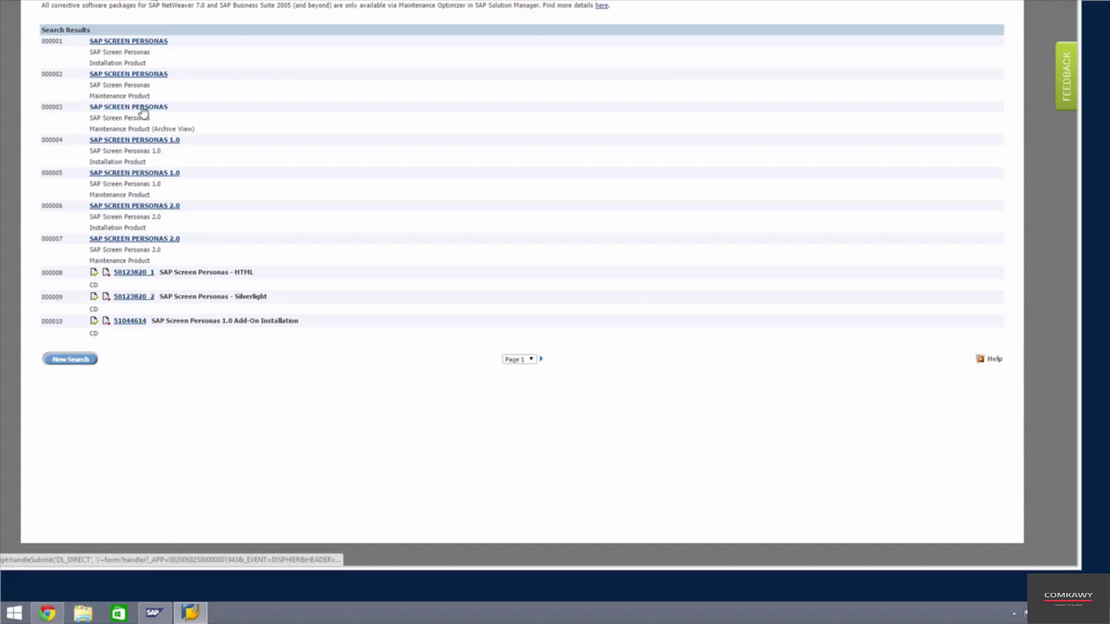
click(128, 43)
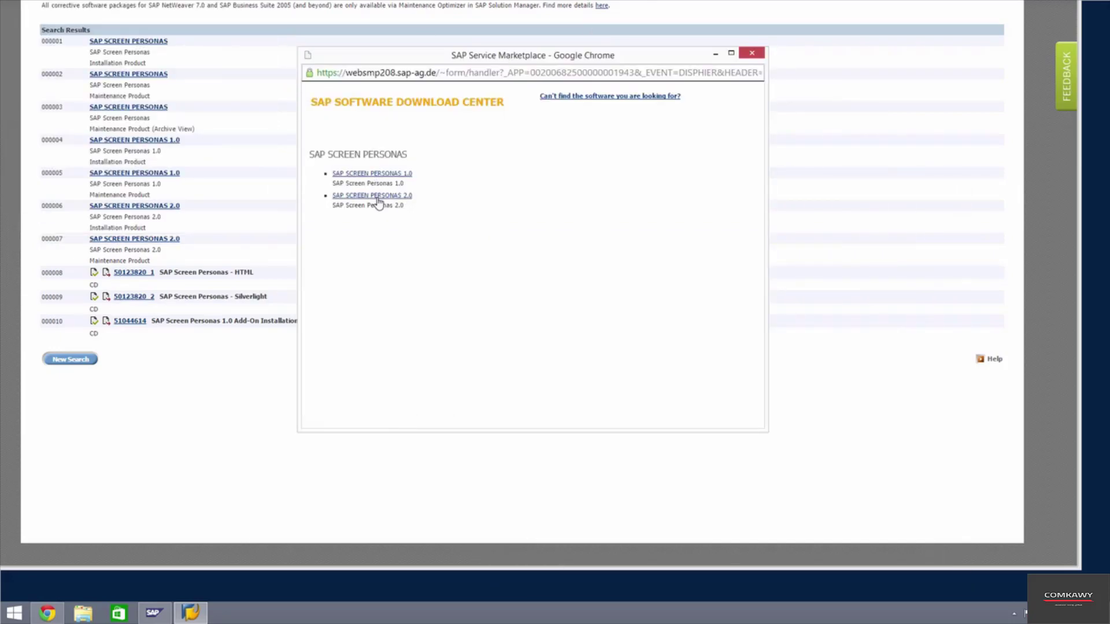
click(378, 198)
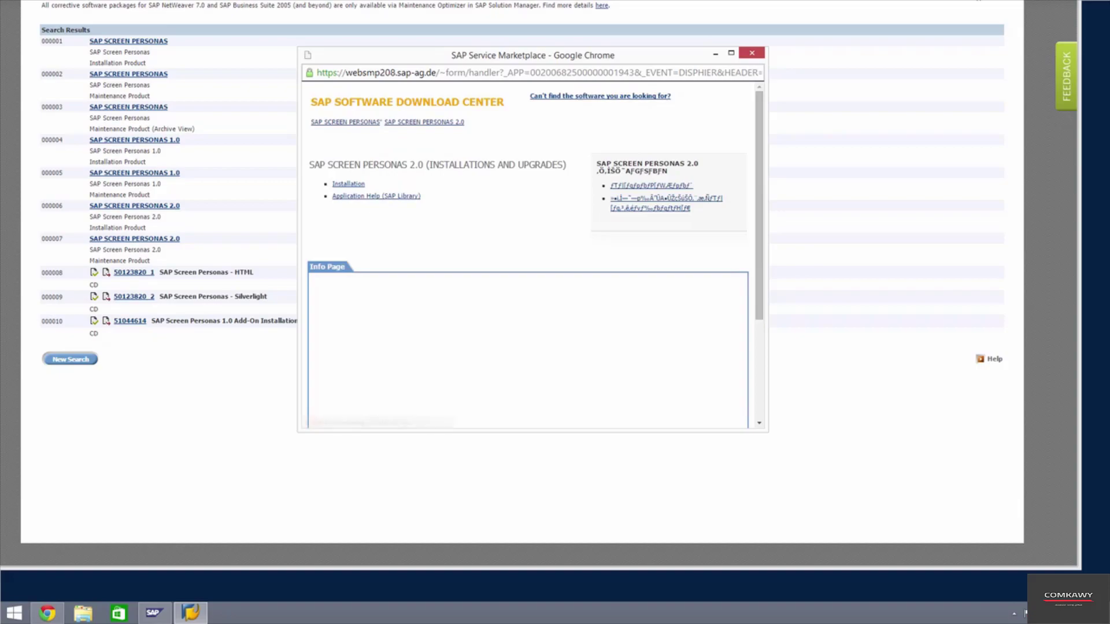
click(350, 185)
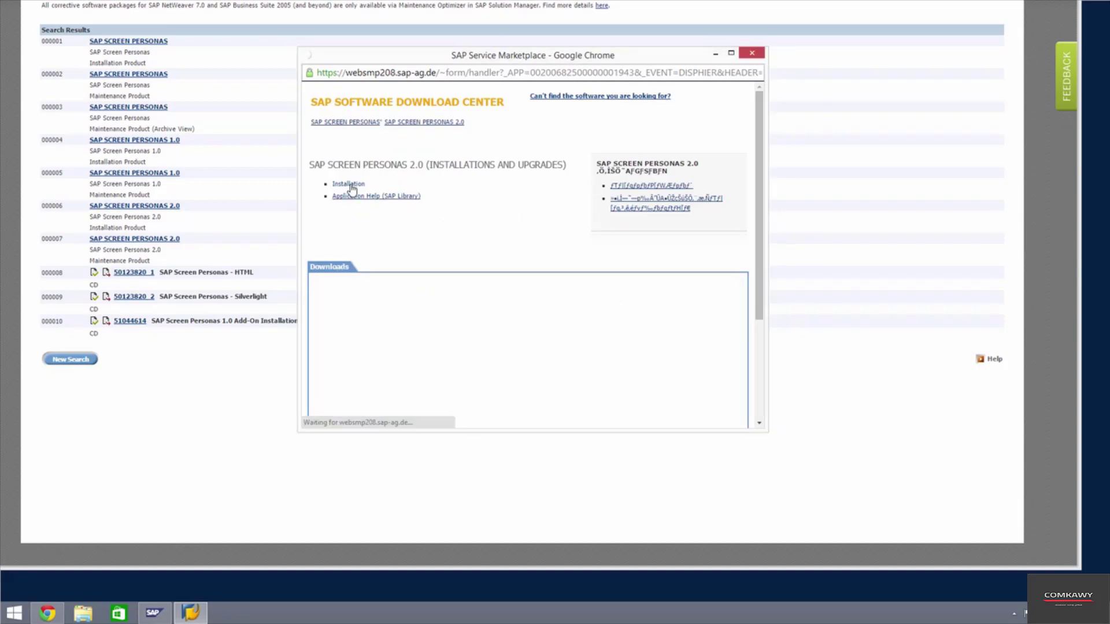
scroll(471, 262, down, 3)
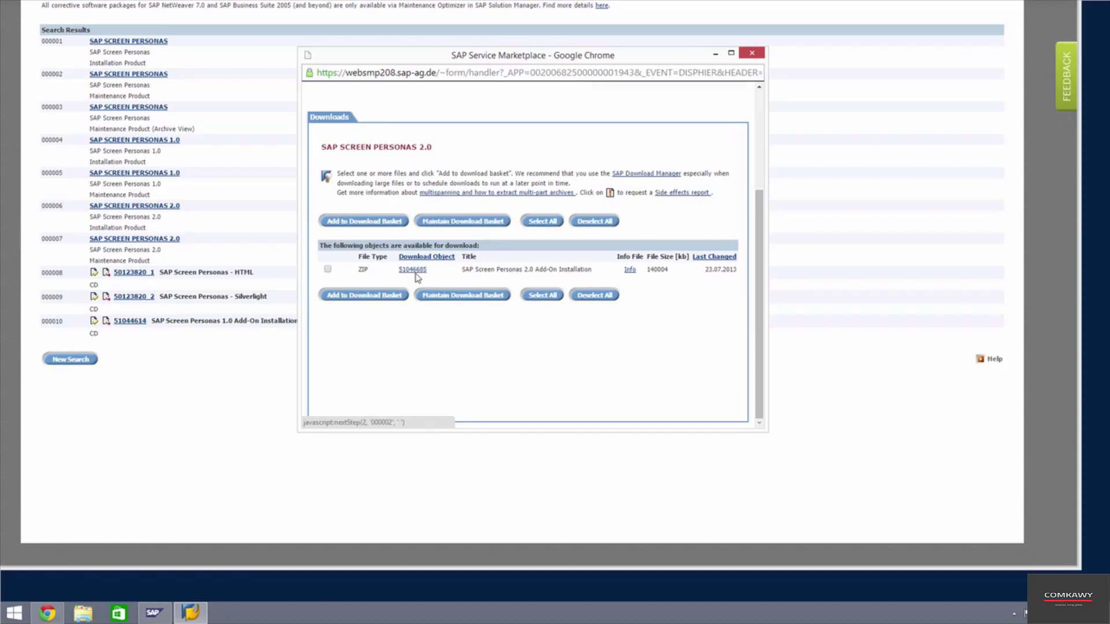
click(752, 52)
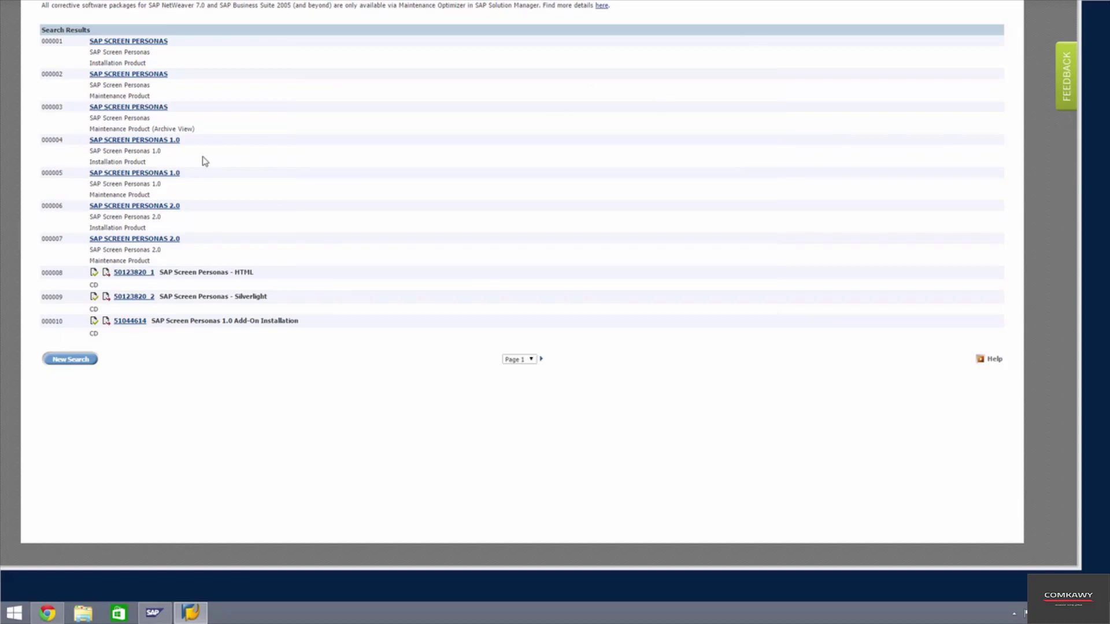
On the Personas 2.0 maintenance page, view the PERSOS 200 support package downloads, then close them.
click(126, 239)
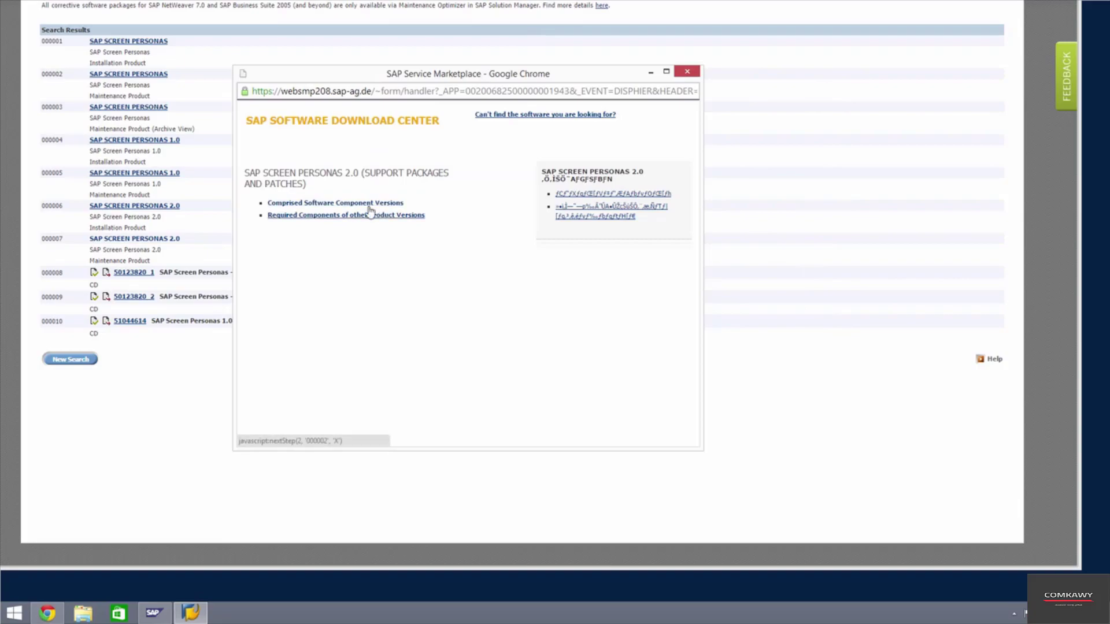
click(370, 205)
click(346, 216)
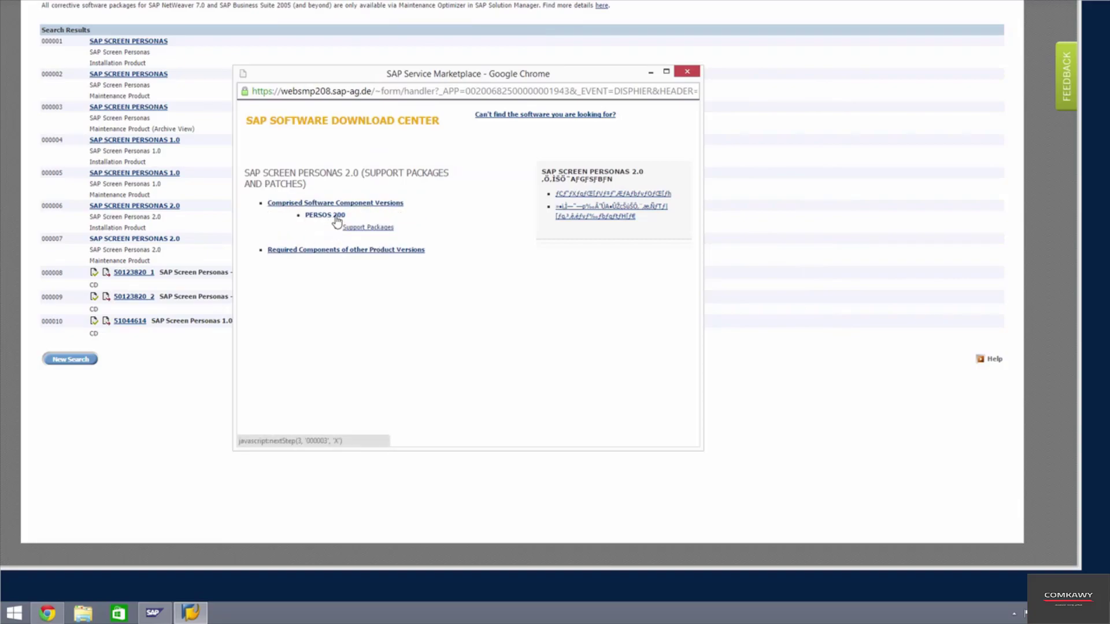
click(373, 228)
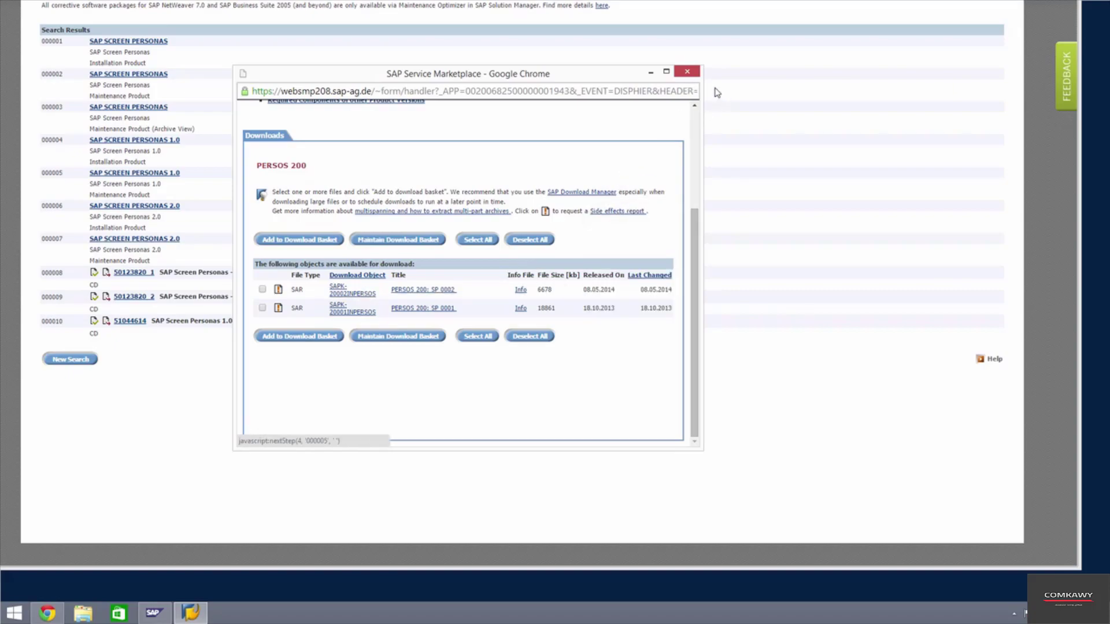
click(688, 72)
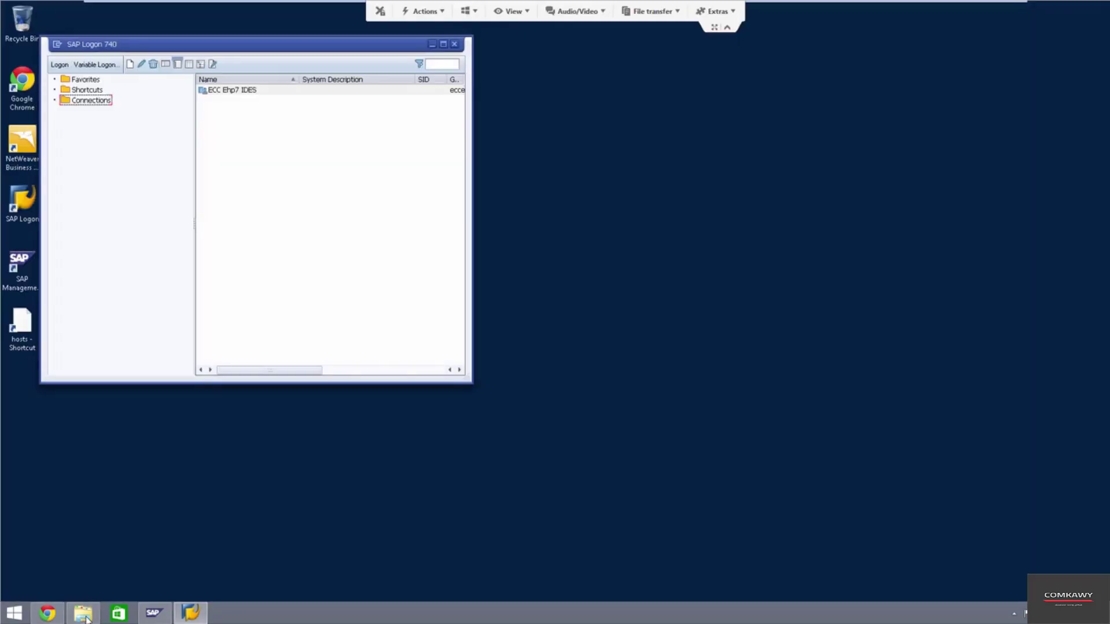
Open the C:\Media\Personas folder in File Explorer and select the 51046685 archive.
click(84, 615)
double_click(307, 156)
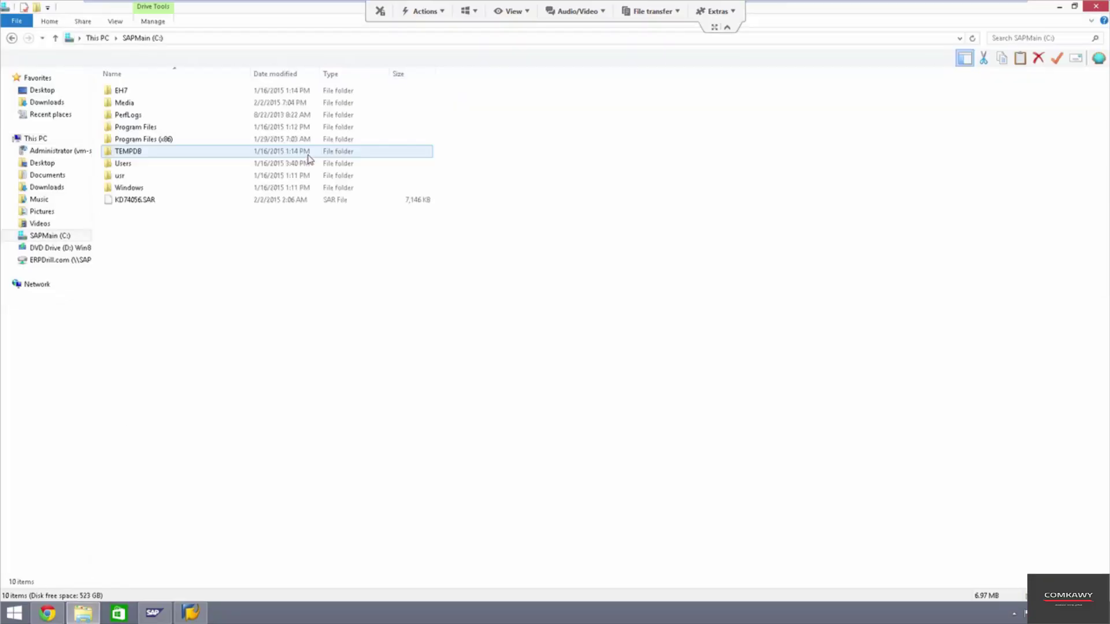
double_click(124, 103)
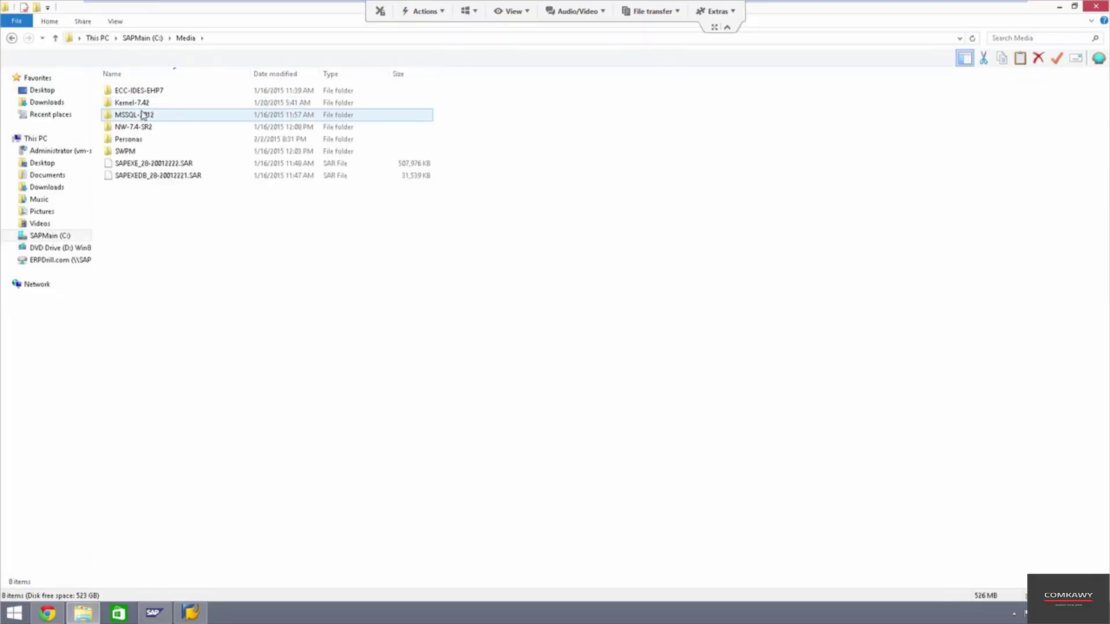
double_click(134, 139)
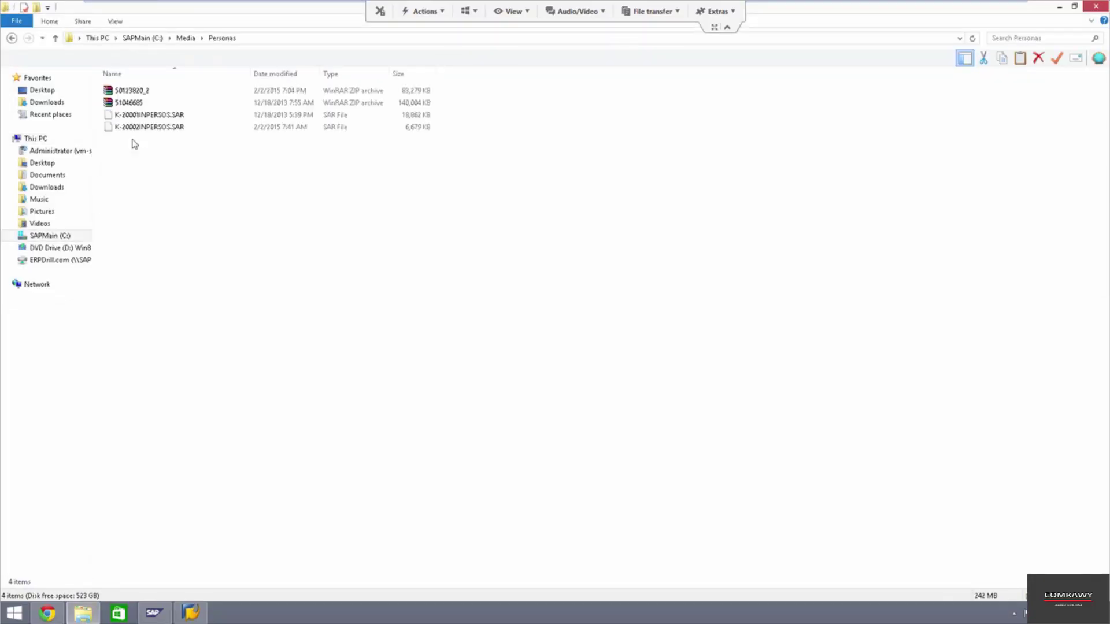
click(175, 118)
click(181, 129)
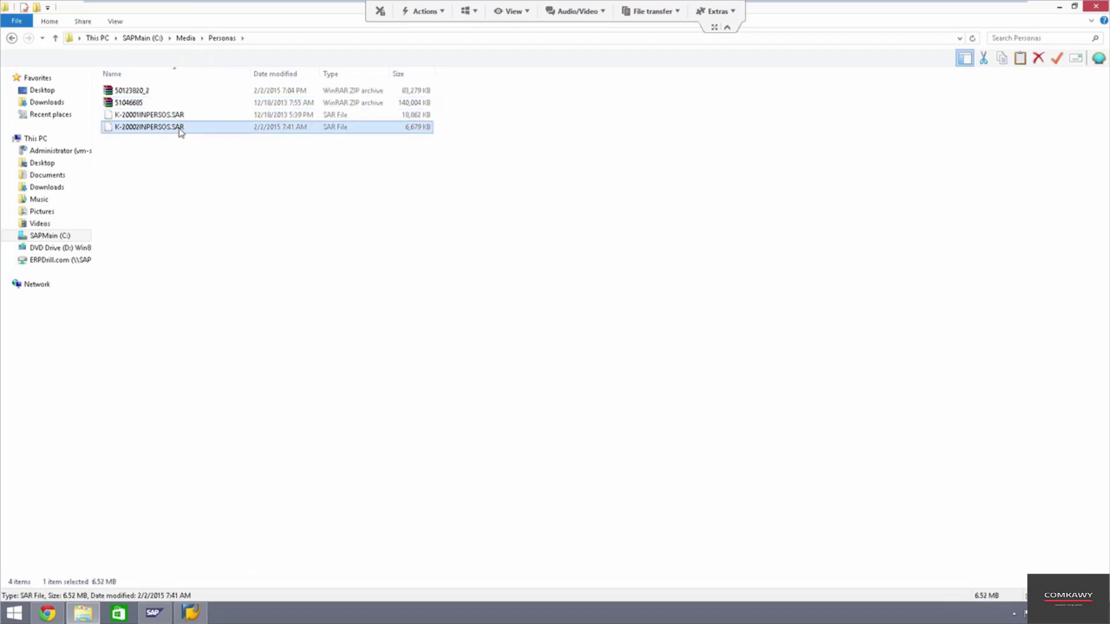
click(132, 104)
From the archive's DATA_UNITS\PERSOS_200_INST\DATA folder, drag K-200AGINPERSOS.SAR into C:\Media\Personas.
double_click(133, 104)
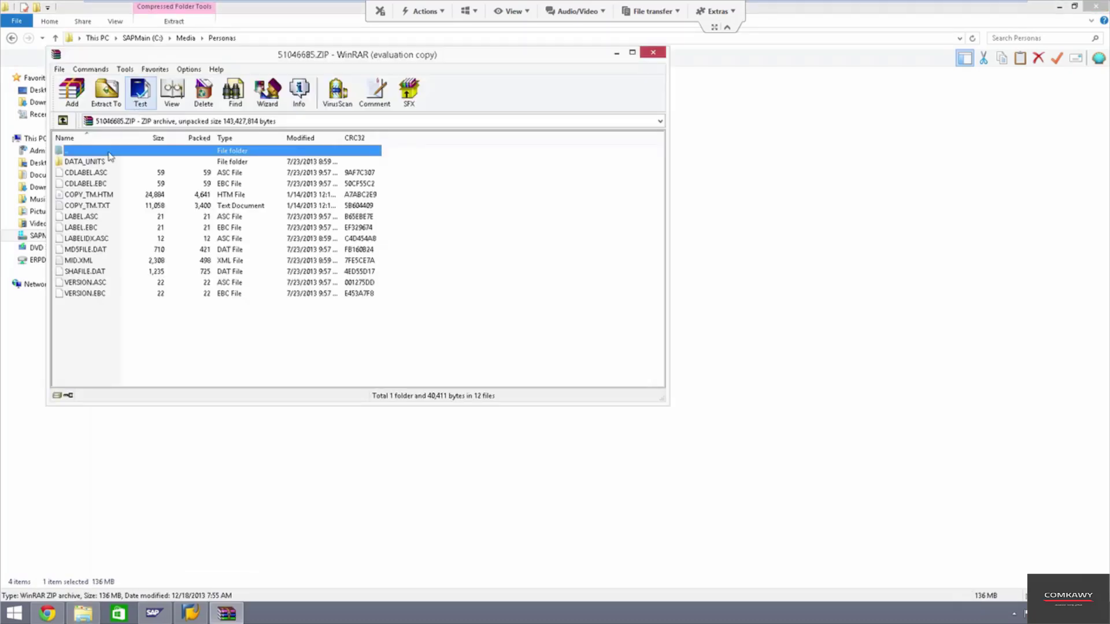
double_click(95, 163)
double_click(95, 163)
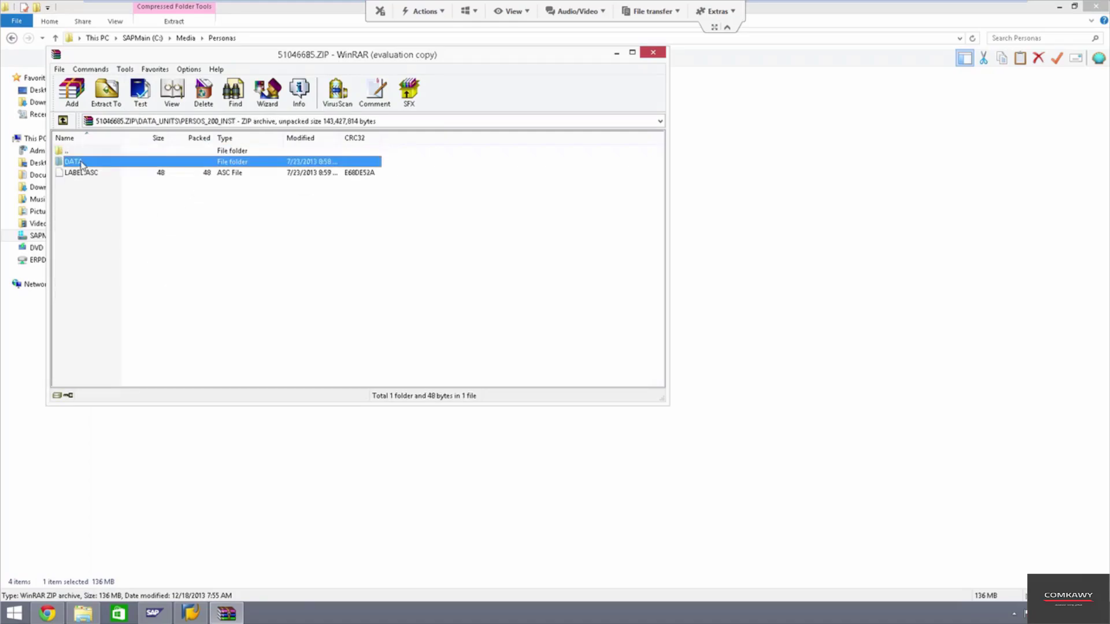
double_click(92, 162)
drag(83, 162, 330, 471)
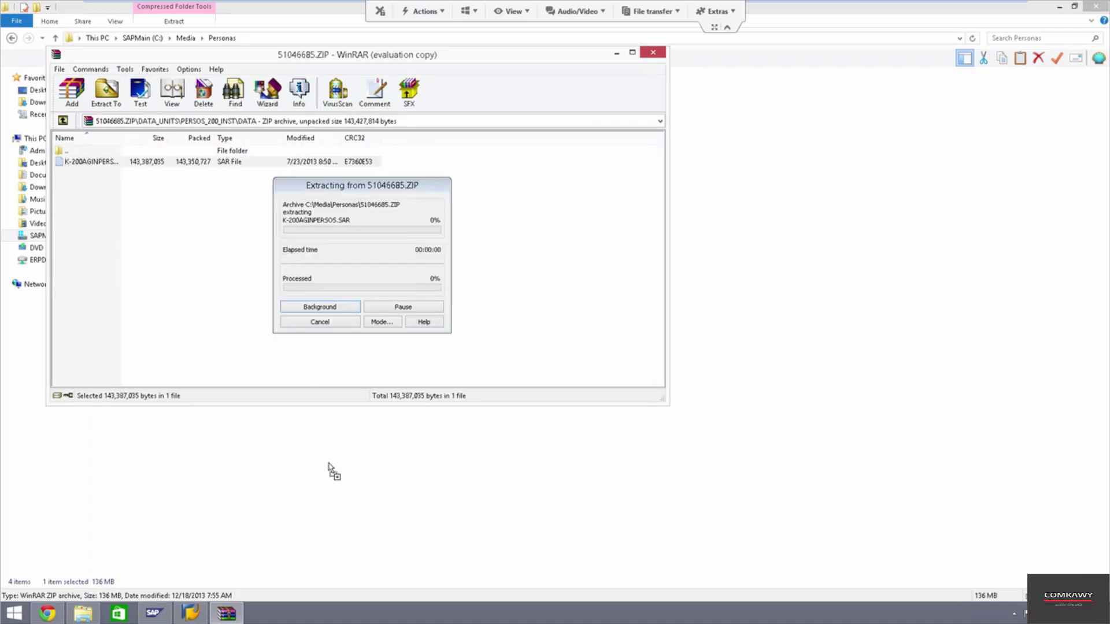
click(654, 52)
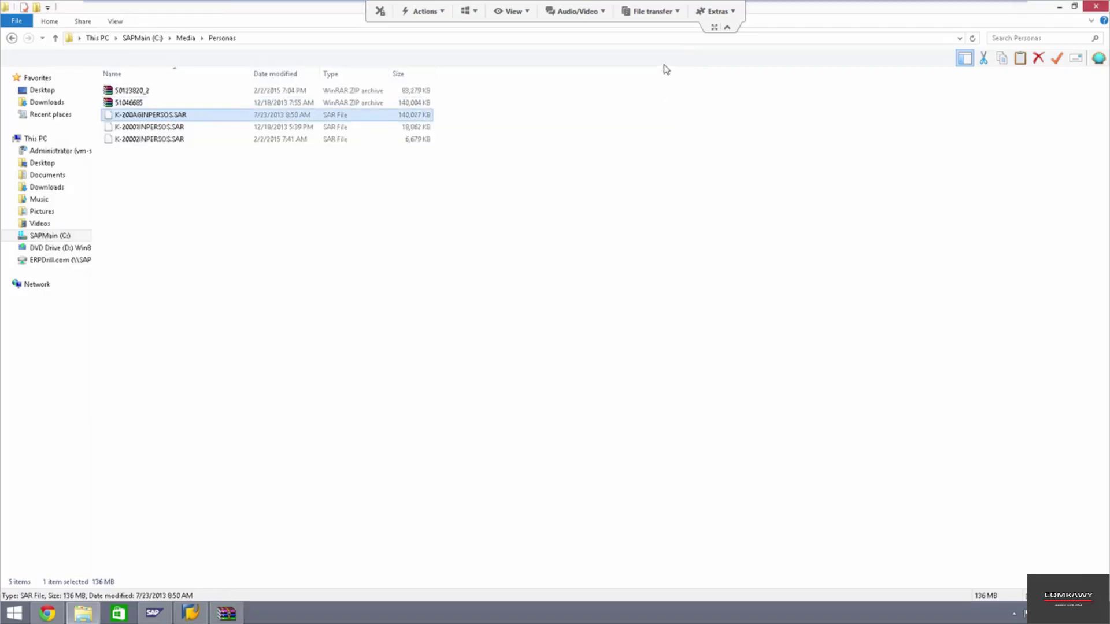
Open a command prompt in C:\Media\Personas and run sapcar -xvf *.sar to unpack all SAR archives.
click(261, 39)
text(cmd.exe)
key(Return)
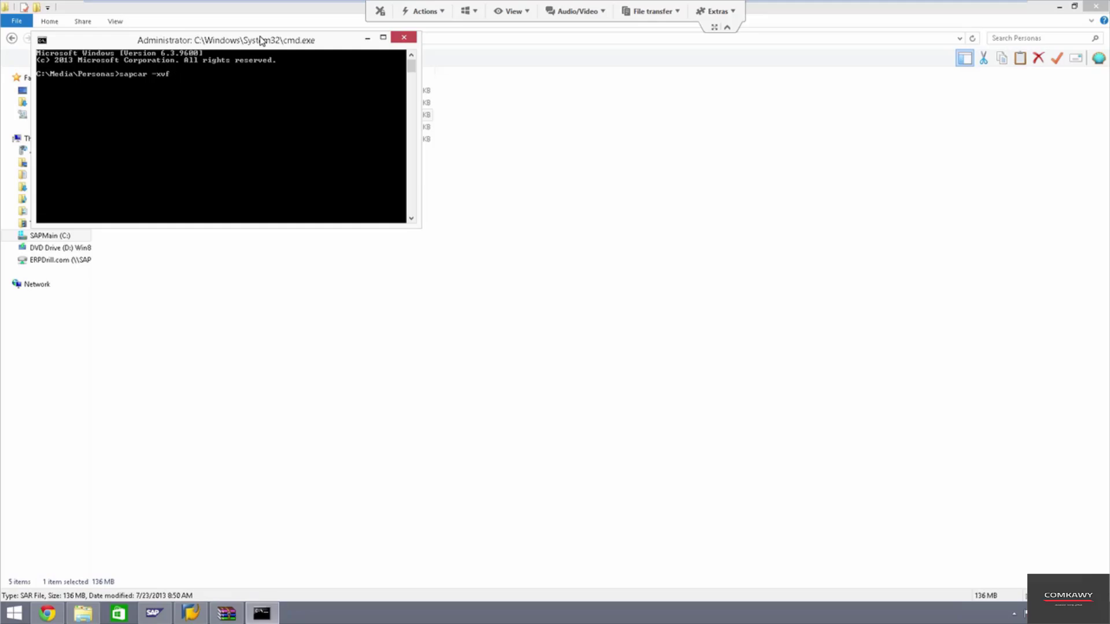
text(r)
key(Return)
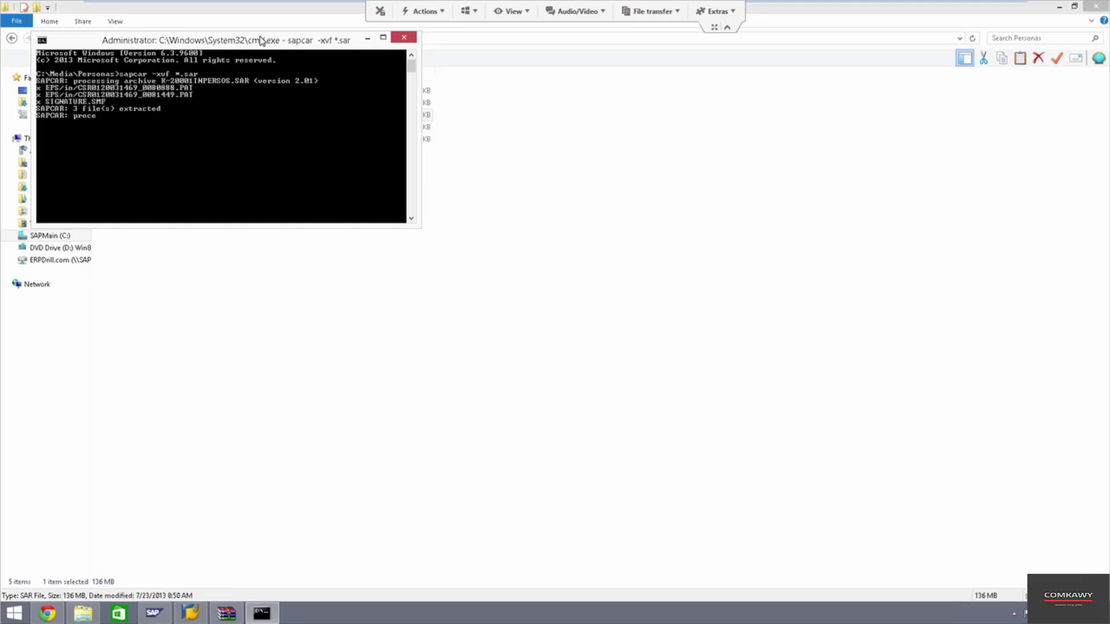
Close the command prompt and select the four extracted PAT files in Personas\EPS\in.
click(412, 39)
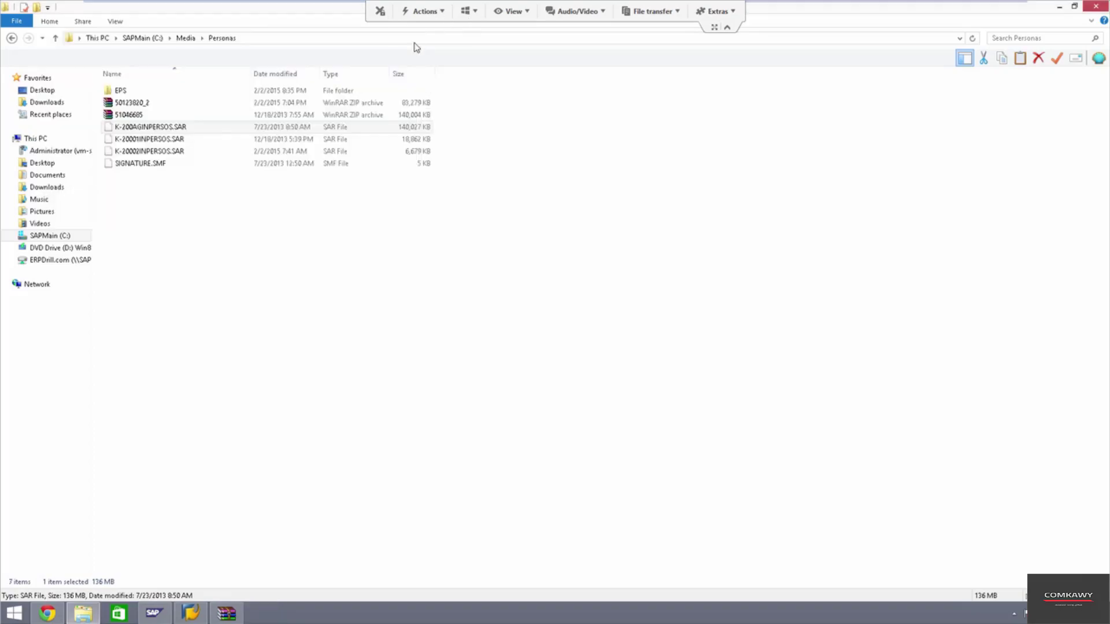
double_click(124, 91)
double_click(124, 92)
drag(133, 94, 189, 152)
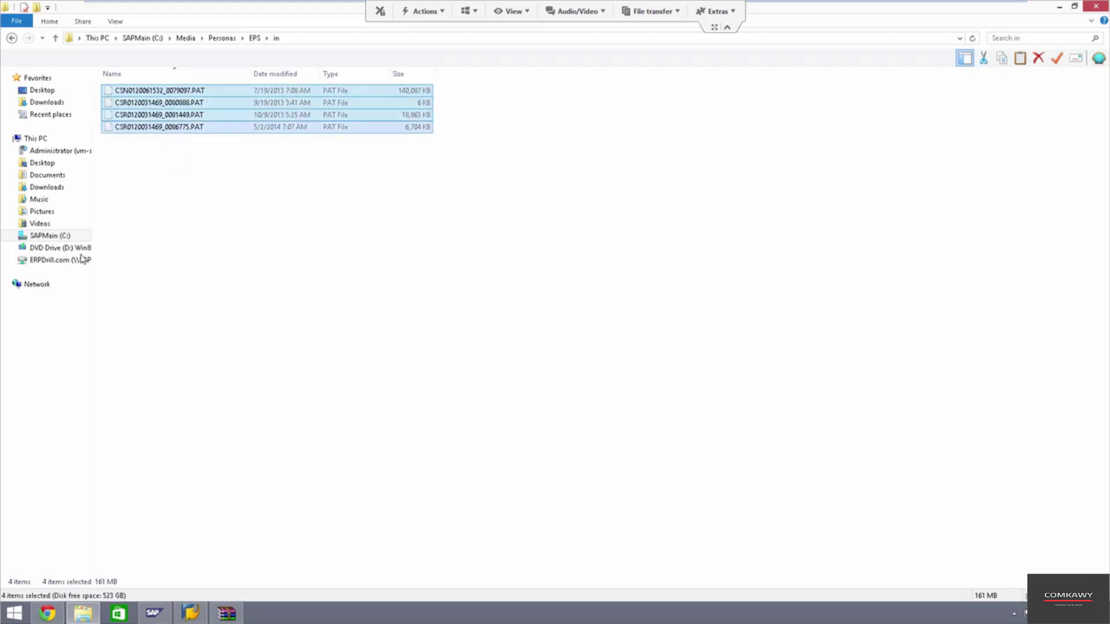
Browse from the C: drive root into the usr\sap\trans folder.
click(58, 237)
double_click(132, 177)
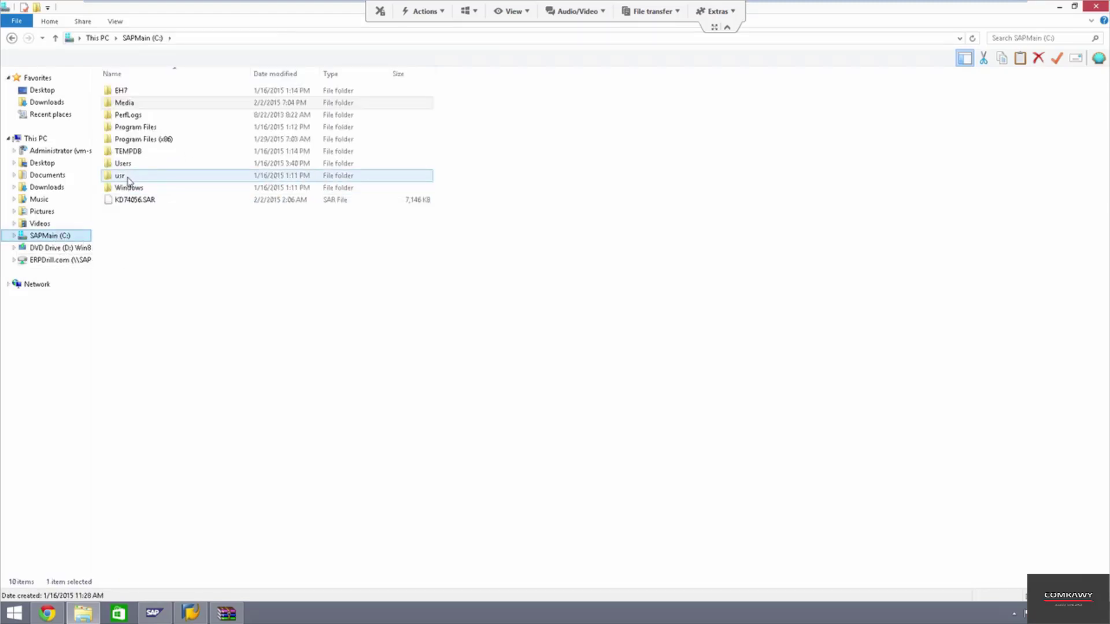
click(131, 92)
double_click(131, 92)
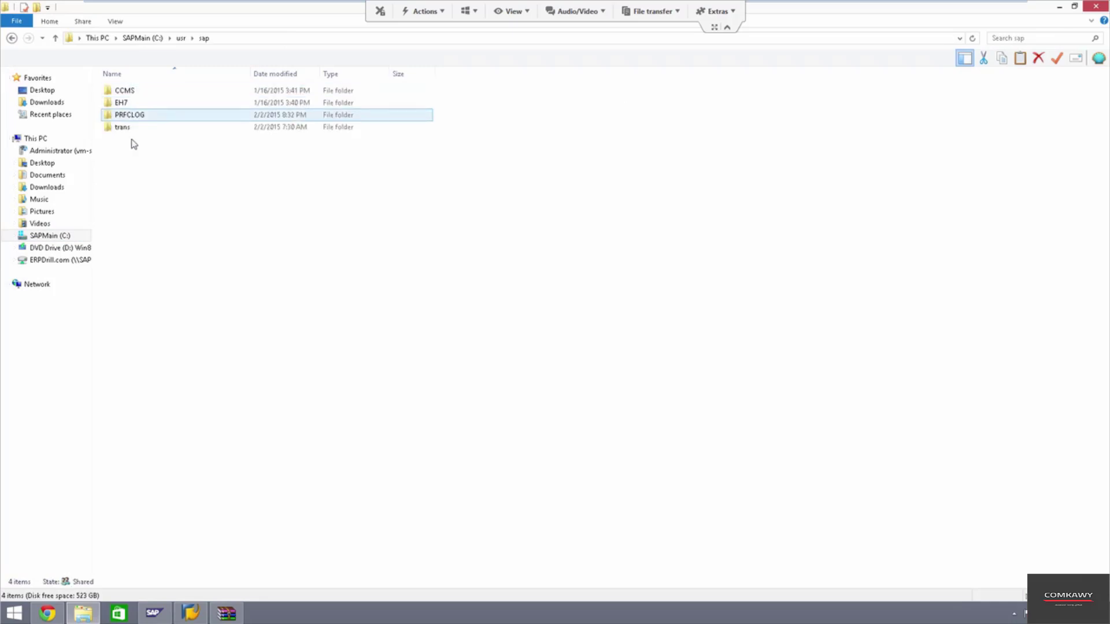
click(126, 105)
click(126, 129)
double_click(126, 128)
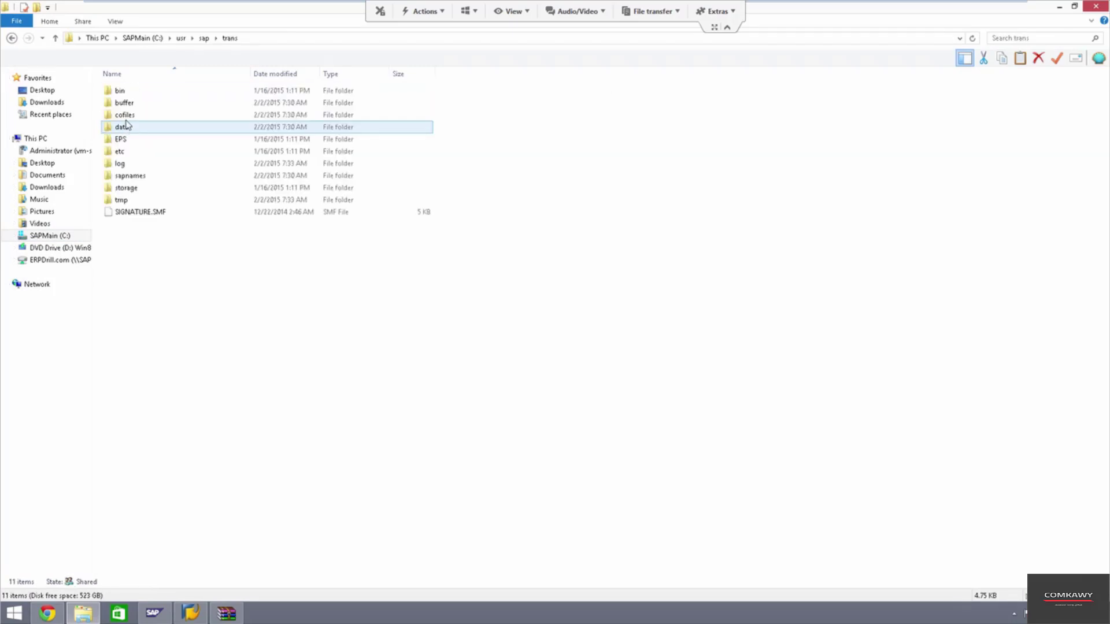
Paste the four PAT files into the empty C:\usr\sap\trans\EPS\in folder.
click(120, 139)
double_click(120, 139)
click(118, 92)
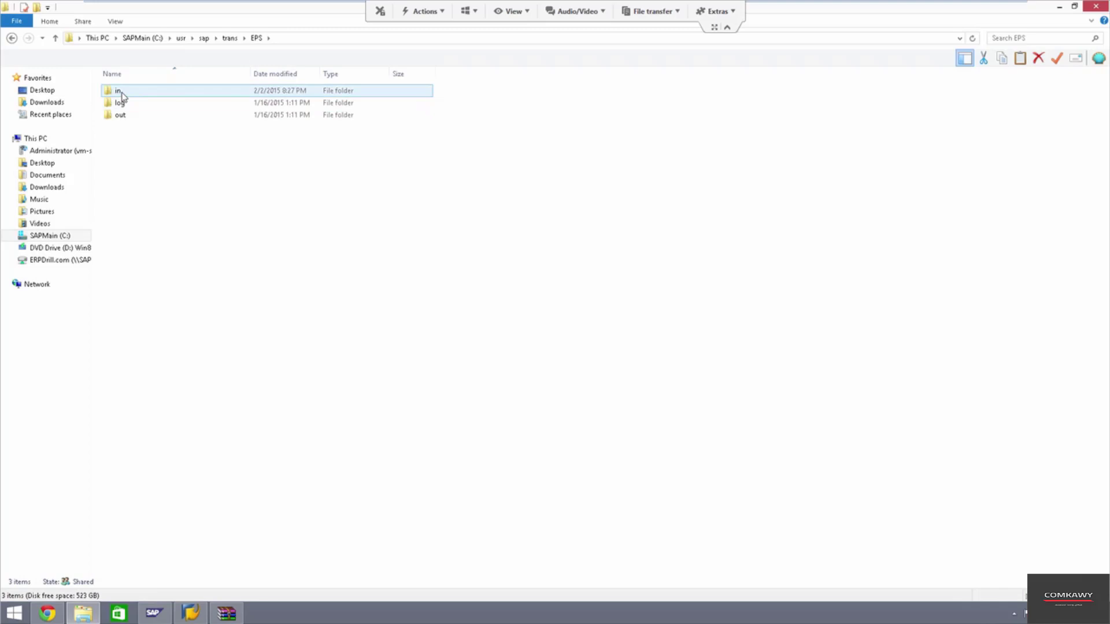
double_click(118, 92)
right_click(165, 150)
click(203, 229)
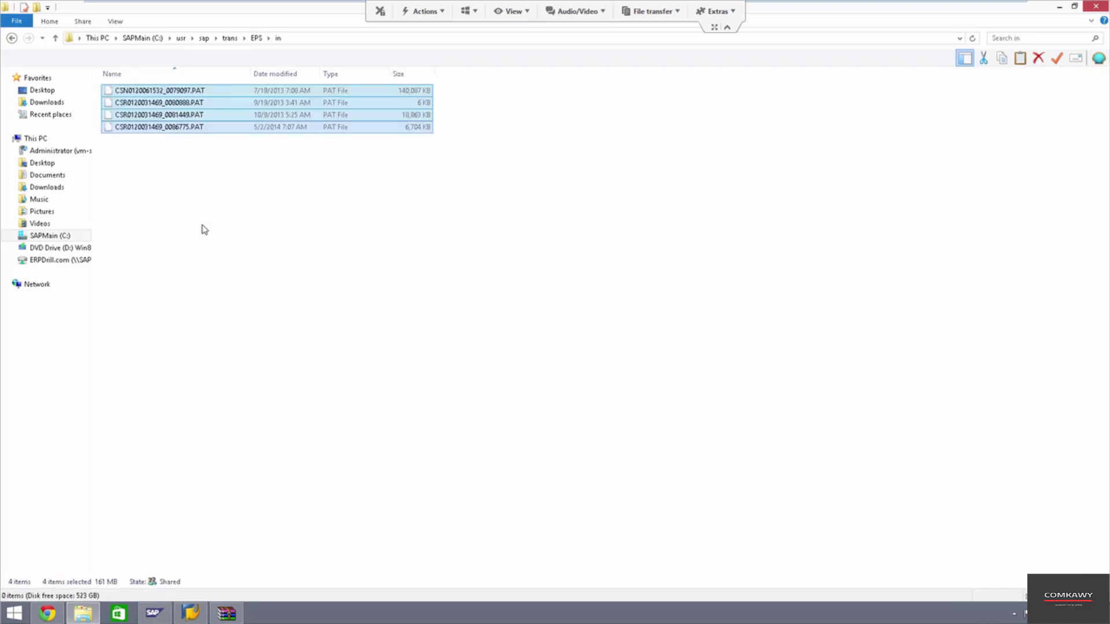
click(255, 213)
Log on to ECC Ehp7 IDES client 000 as user DDIC and run transaction SAINT.
click(179, 613)
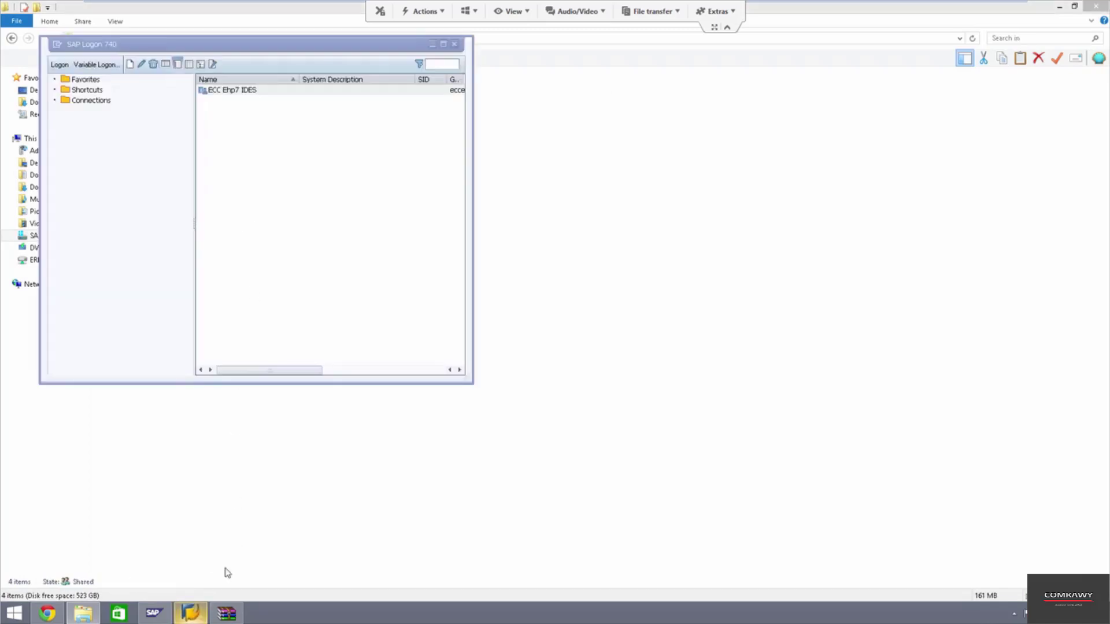
click(250, 90)
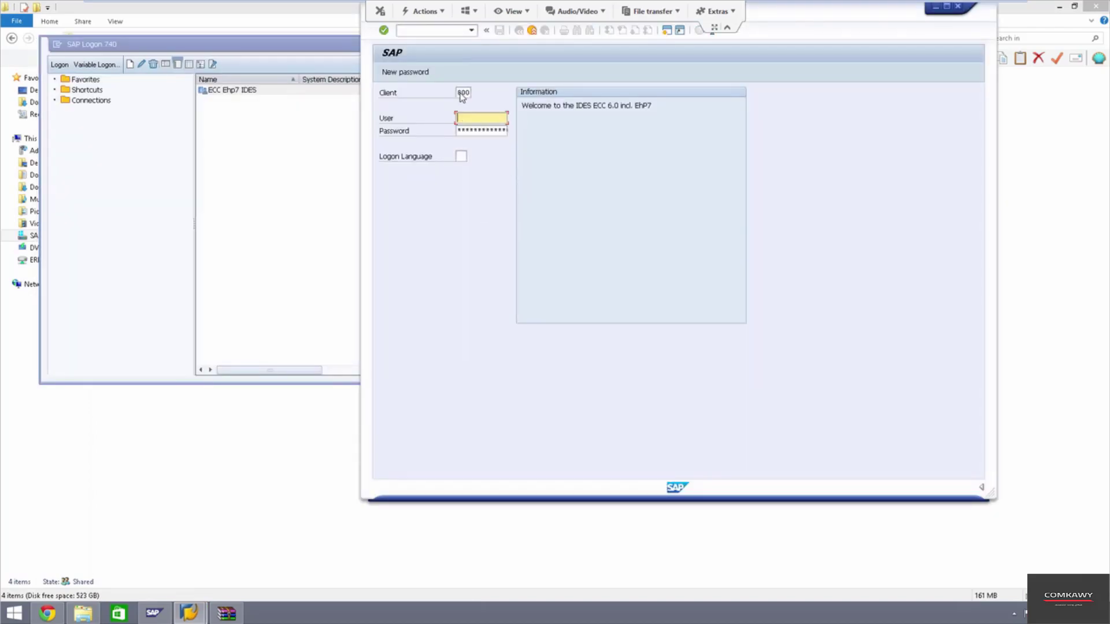
click(462, 93)
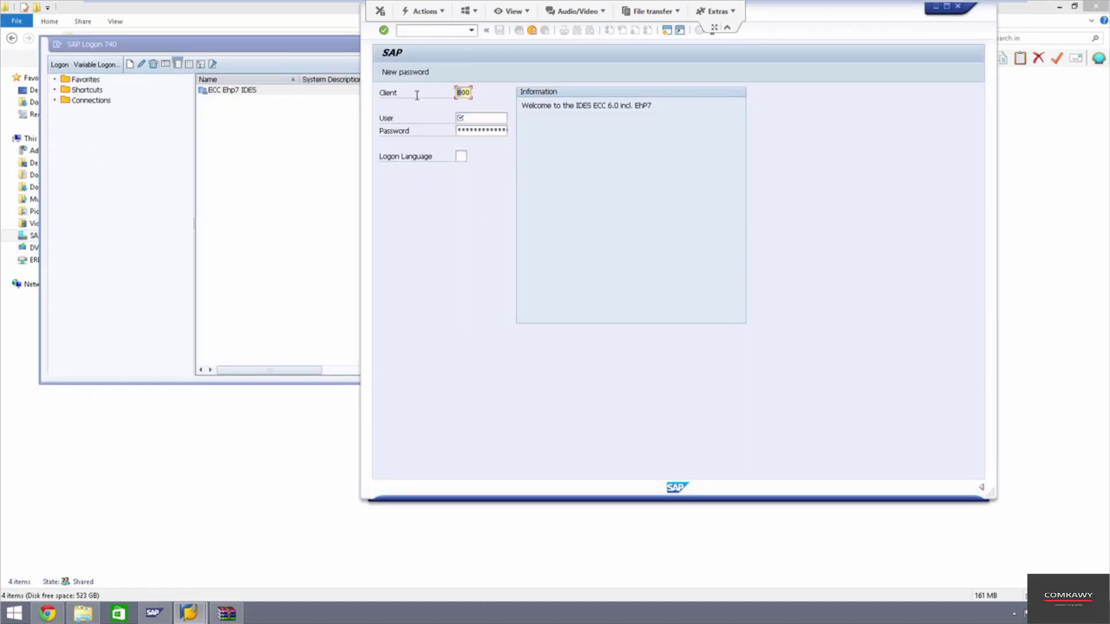
text(000)
key(Tab)
text(ddic)
key(Tab)
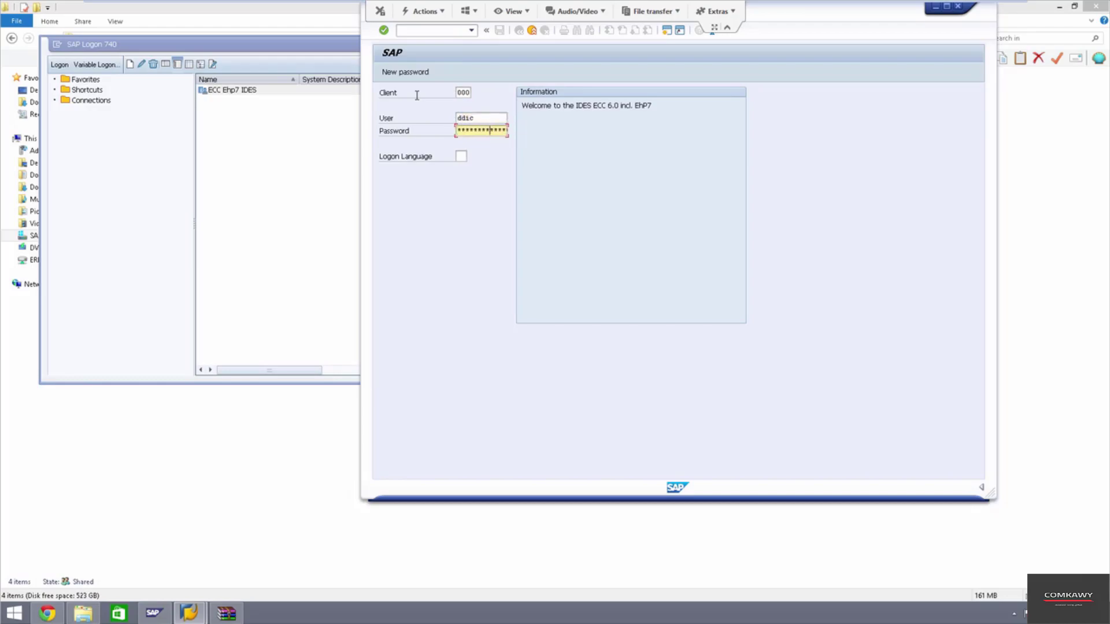
key(Return)
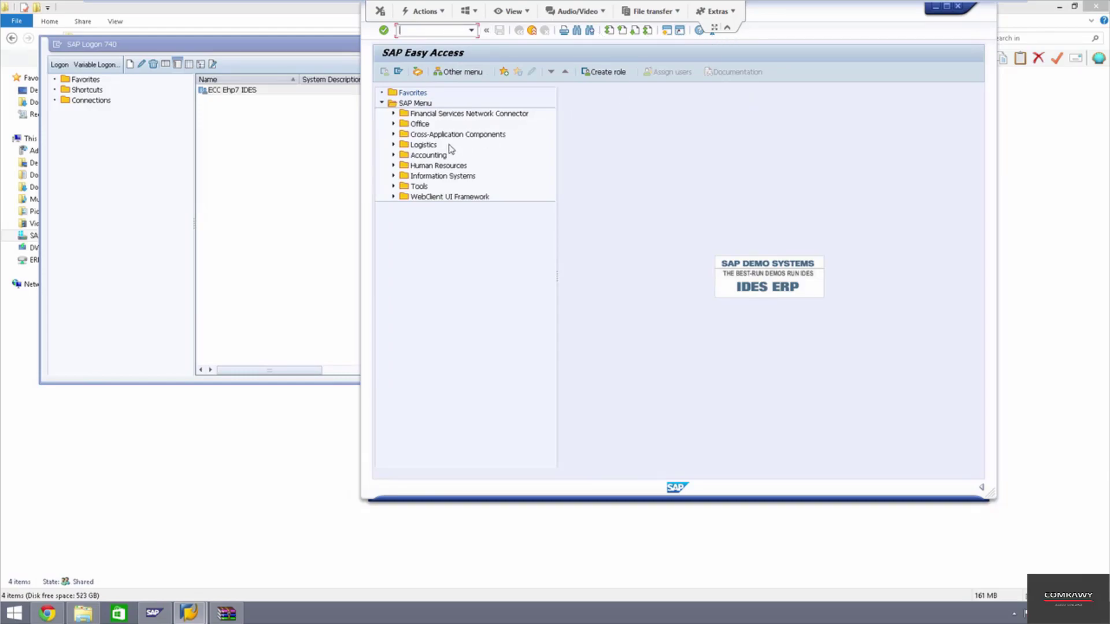
text(saint)
key(Return)
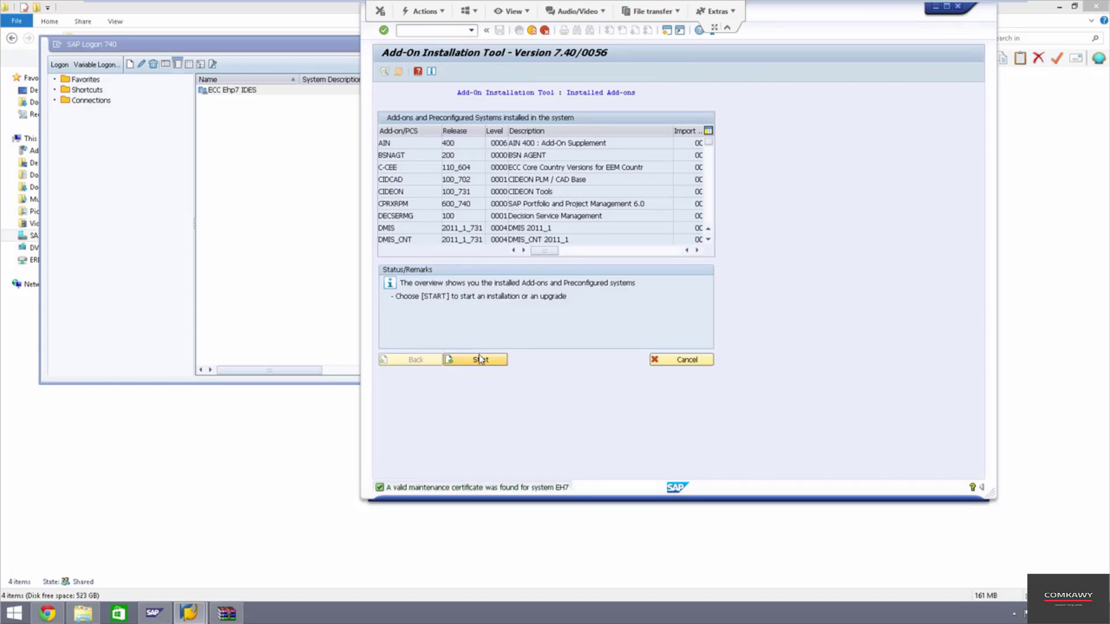
Start a new PERSOS installation targeting SAPK-20002INPERSOS and calculate the queue.
click(479, 360)
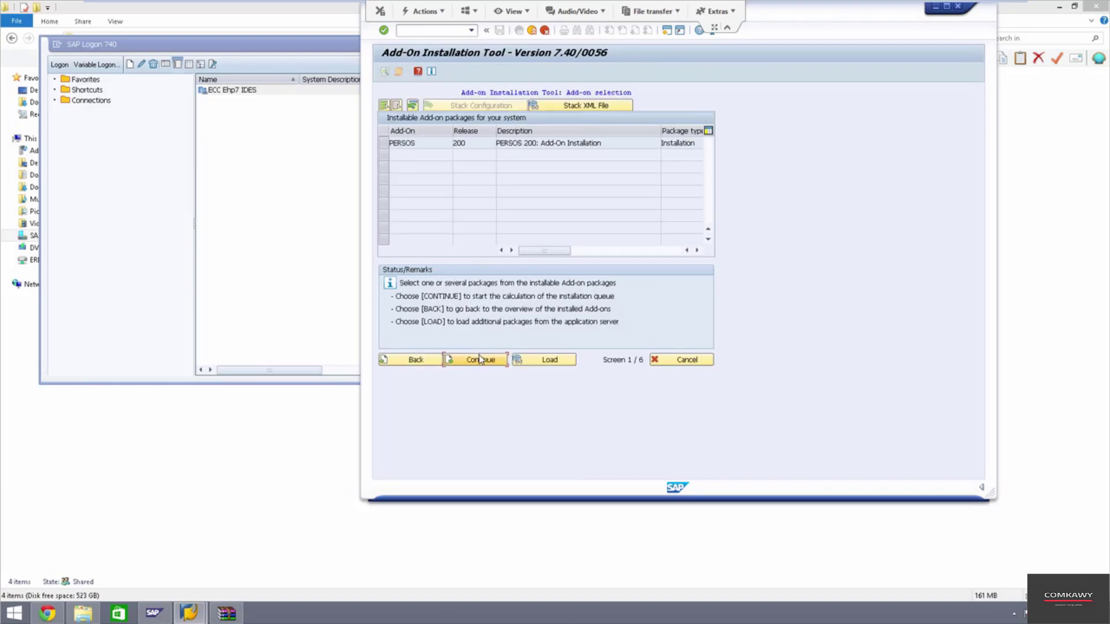
click(384, 144)
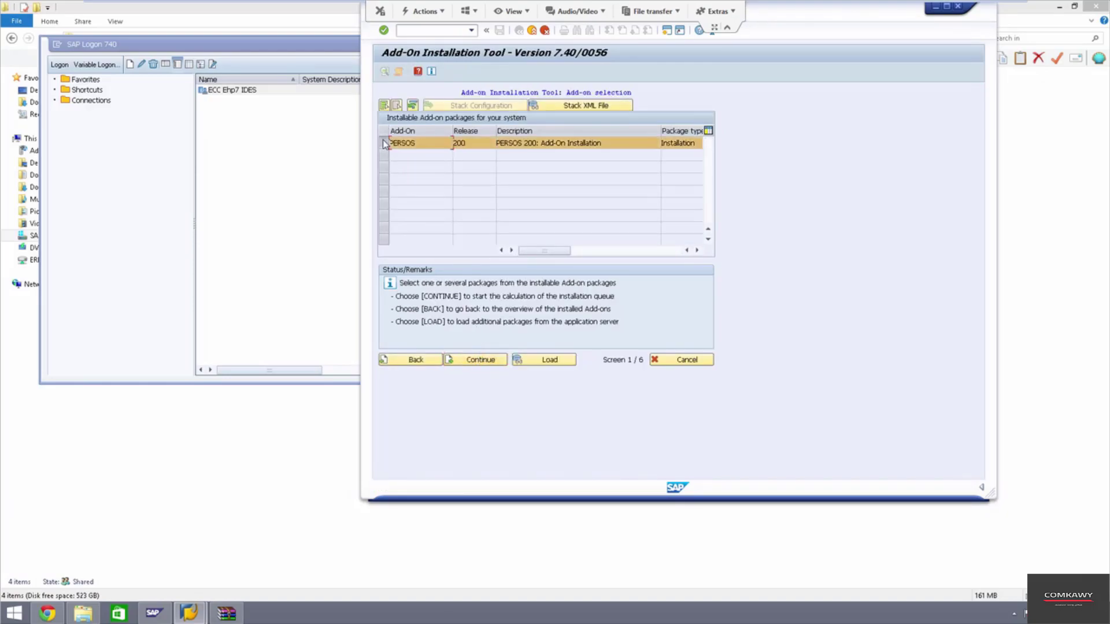
click(479, 361)
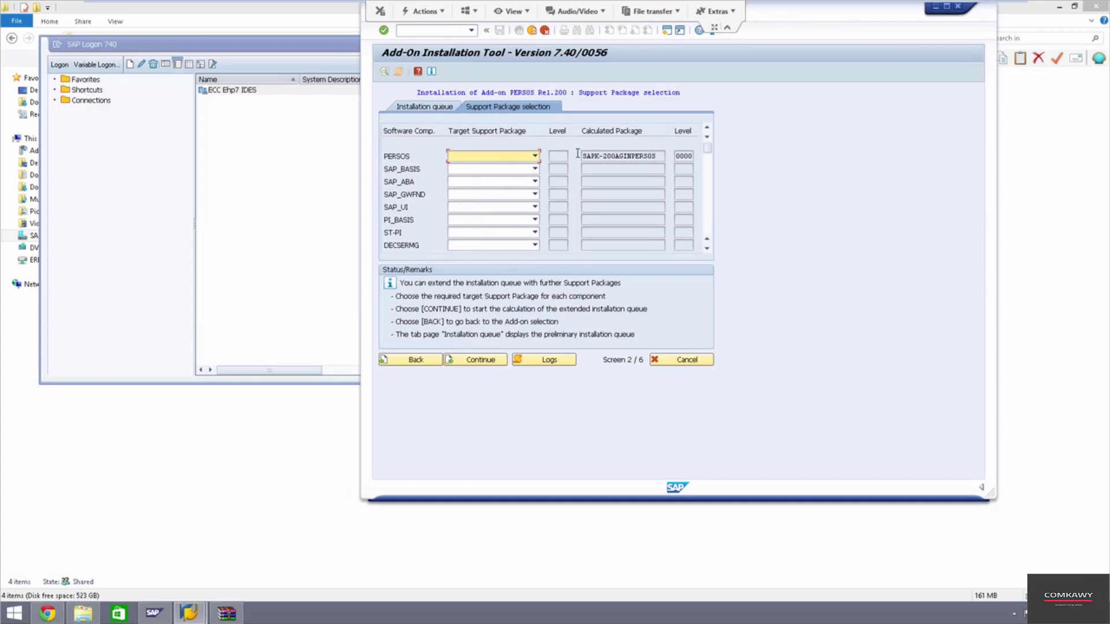
click(535, 156)
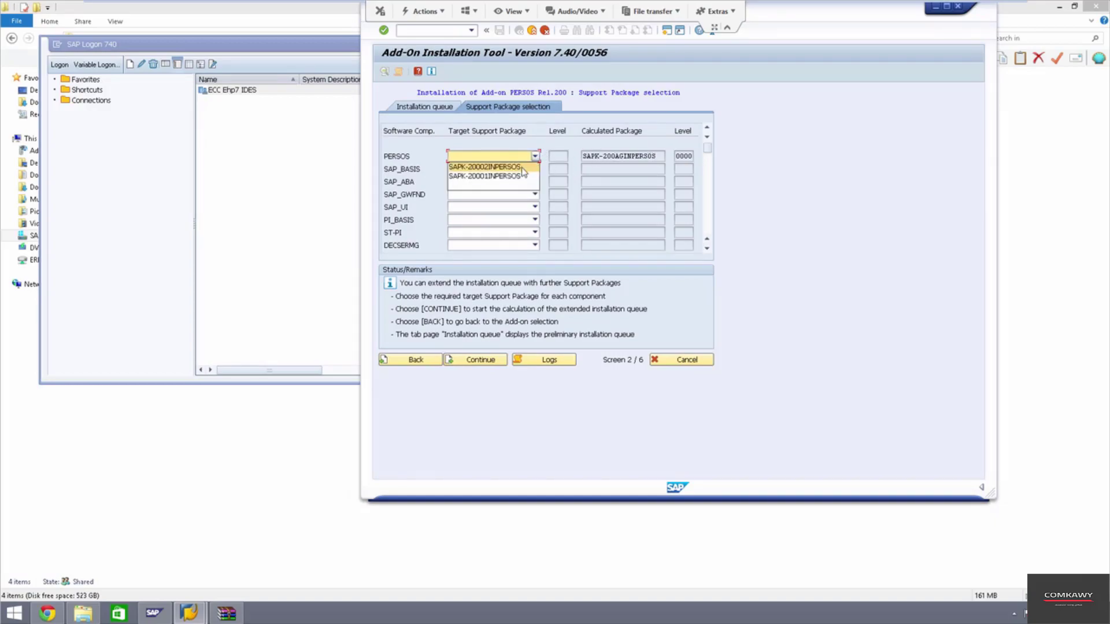
click(502, 167)
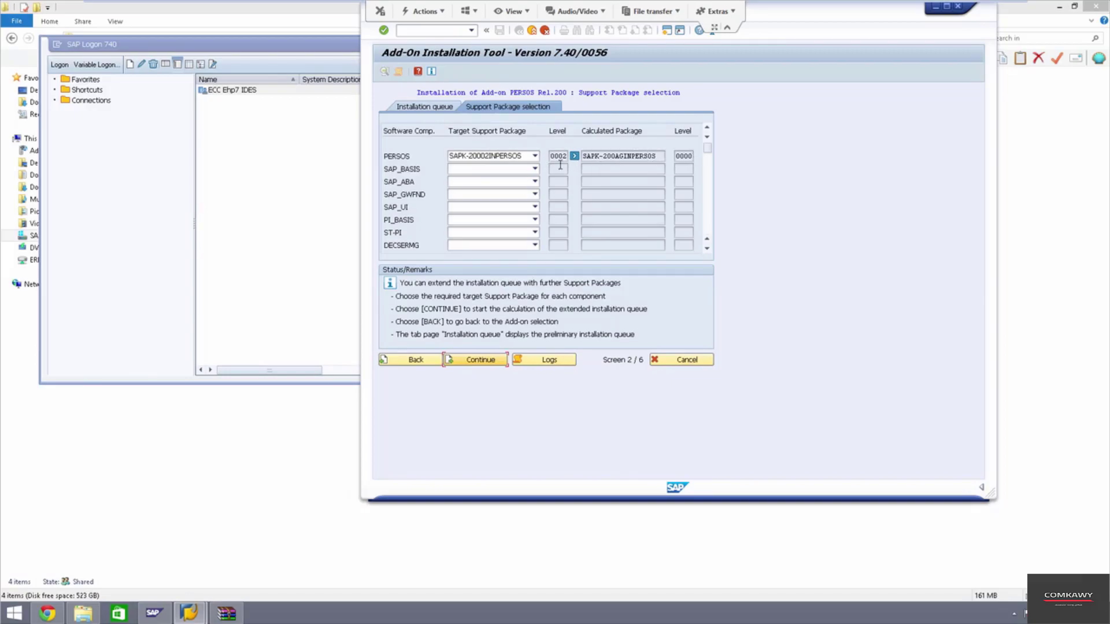
click(474, 362)
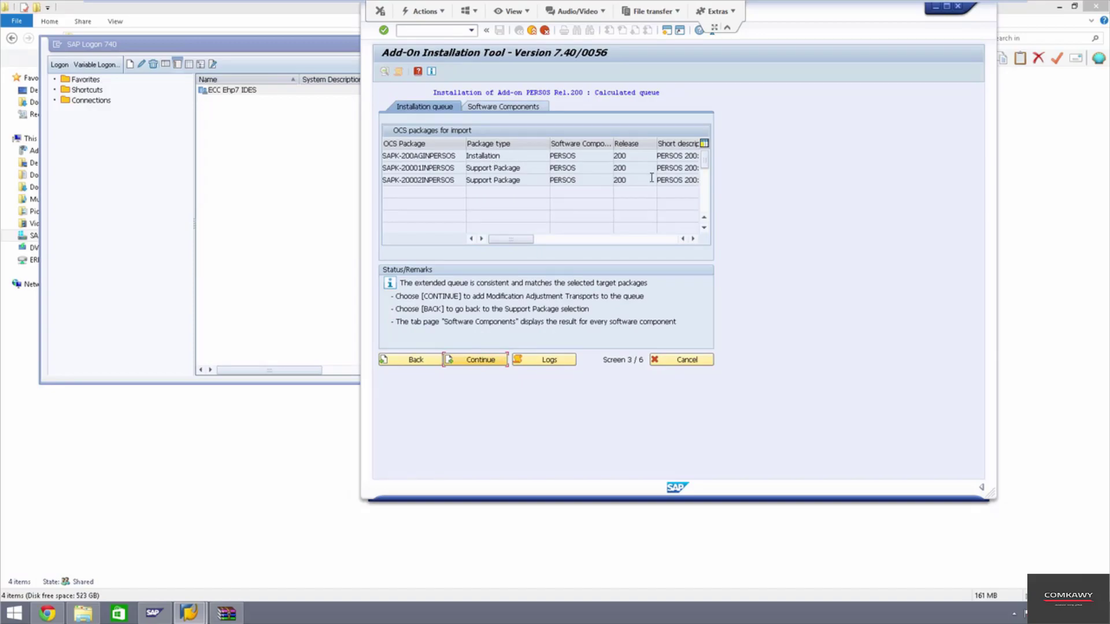
click(492, 361)
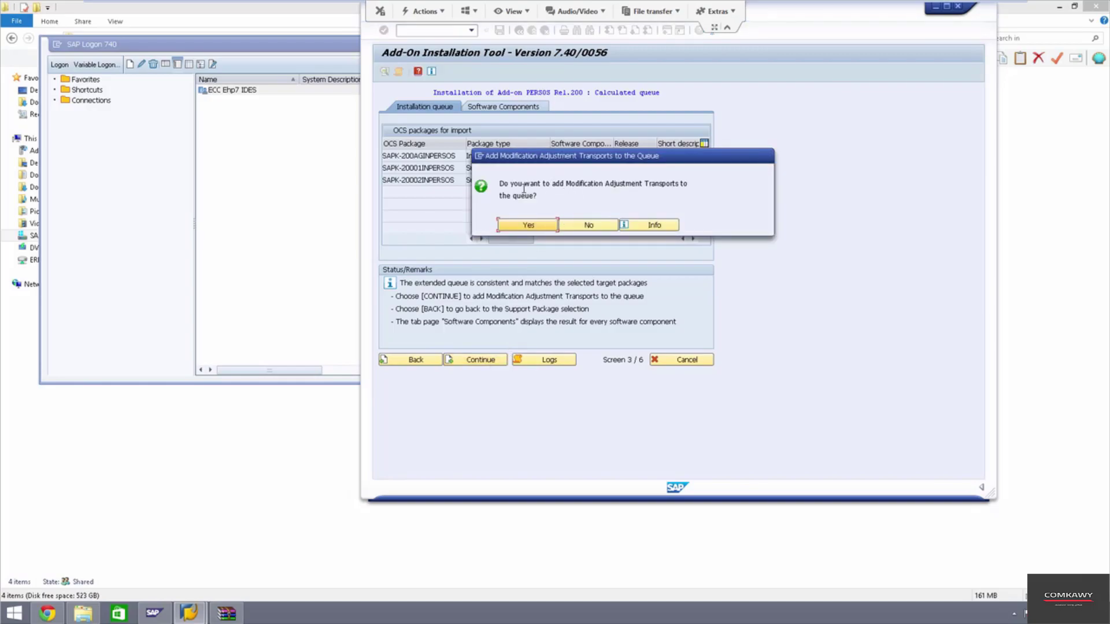
Decline modification transports, acknowledge SAP Notes, run all phases in background immediately, and start the import.
click(588, 227)
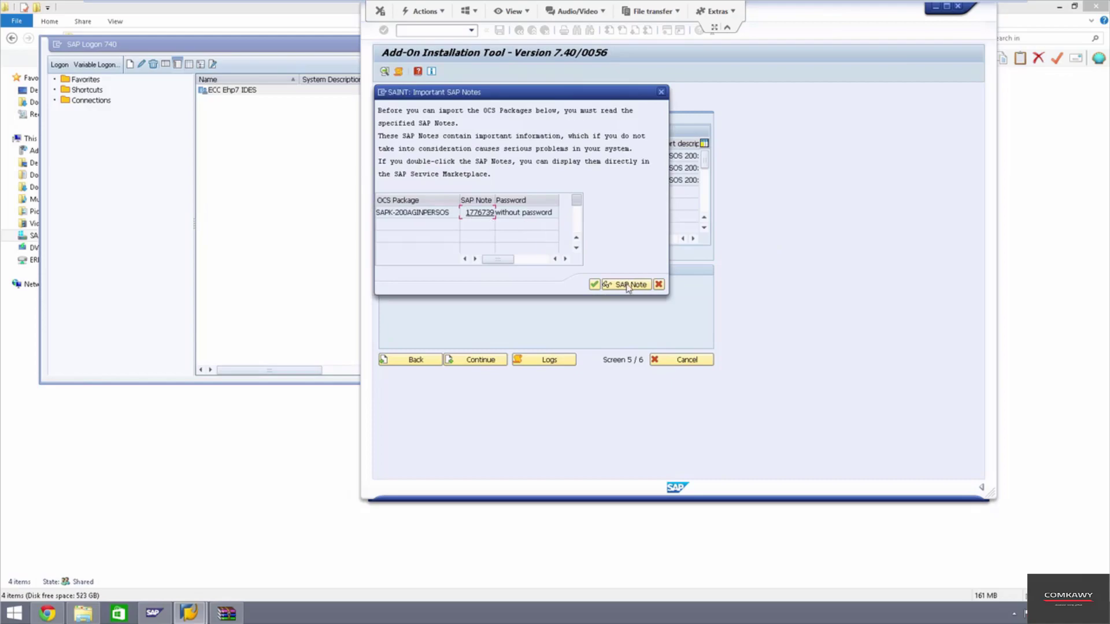
click(594, 285)
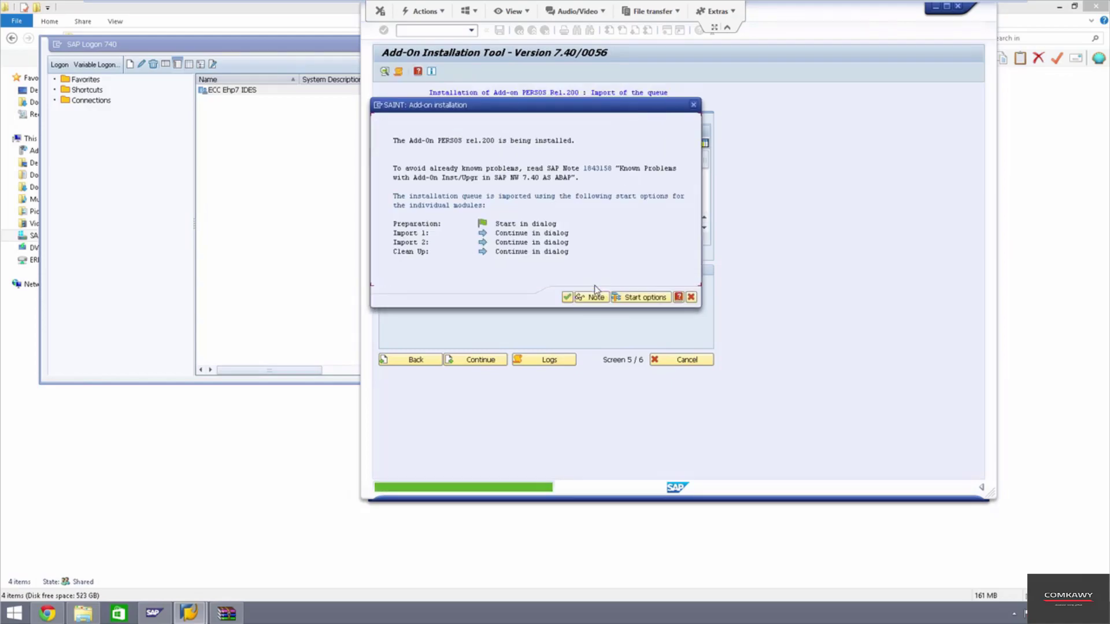
click(636, 297)
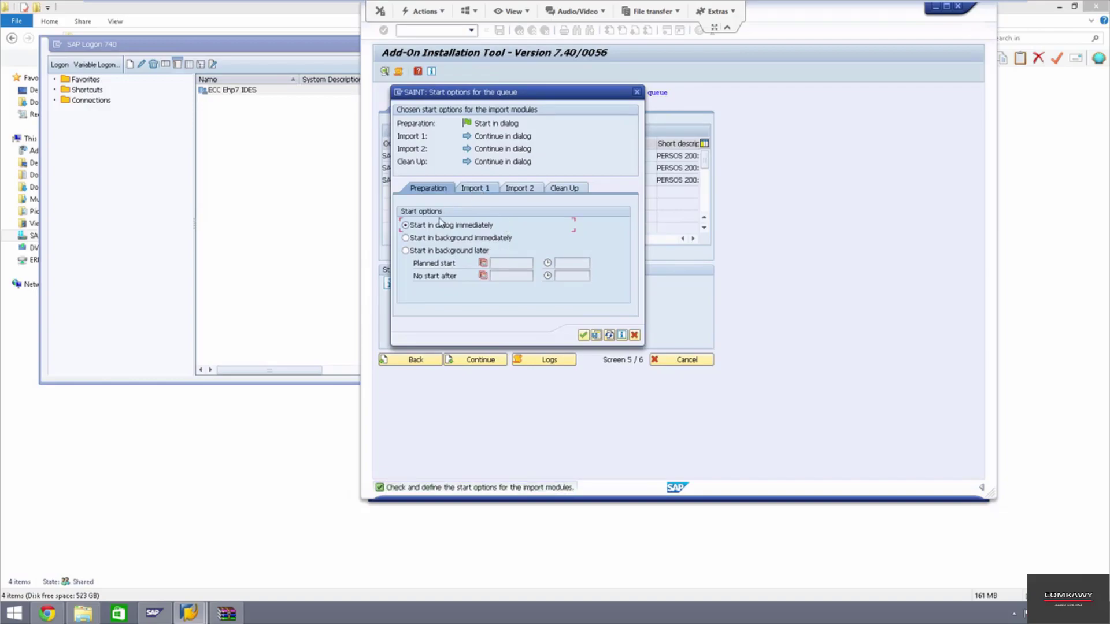
click(437, 238)
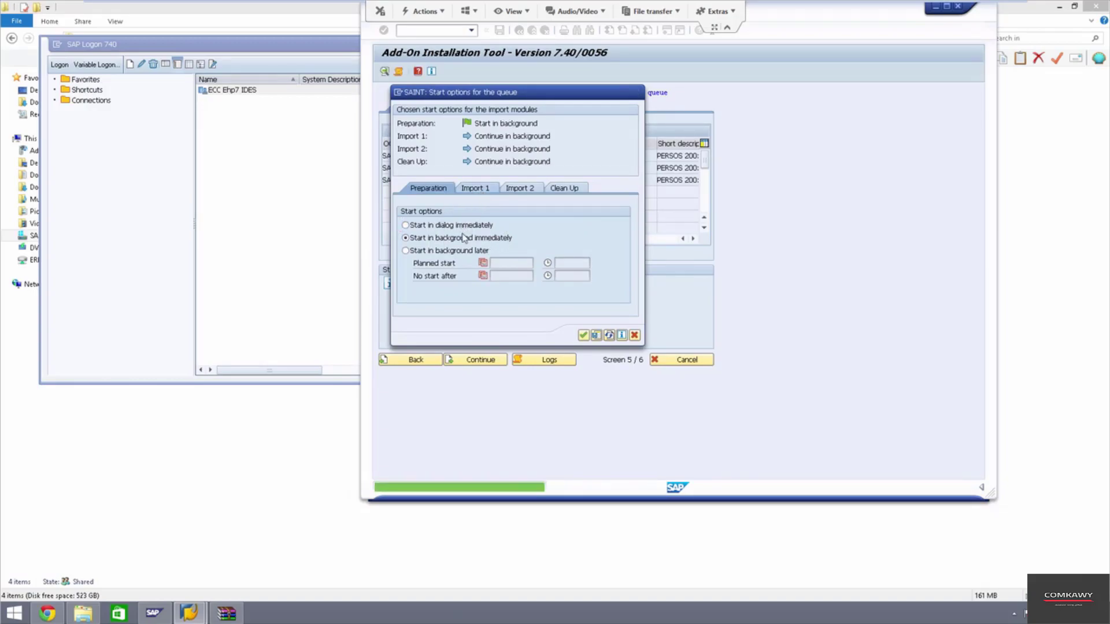
click(520, 188)
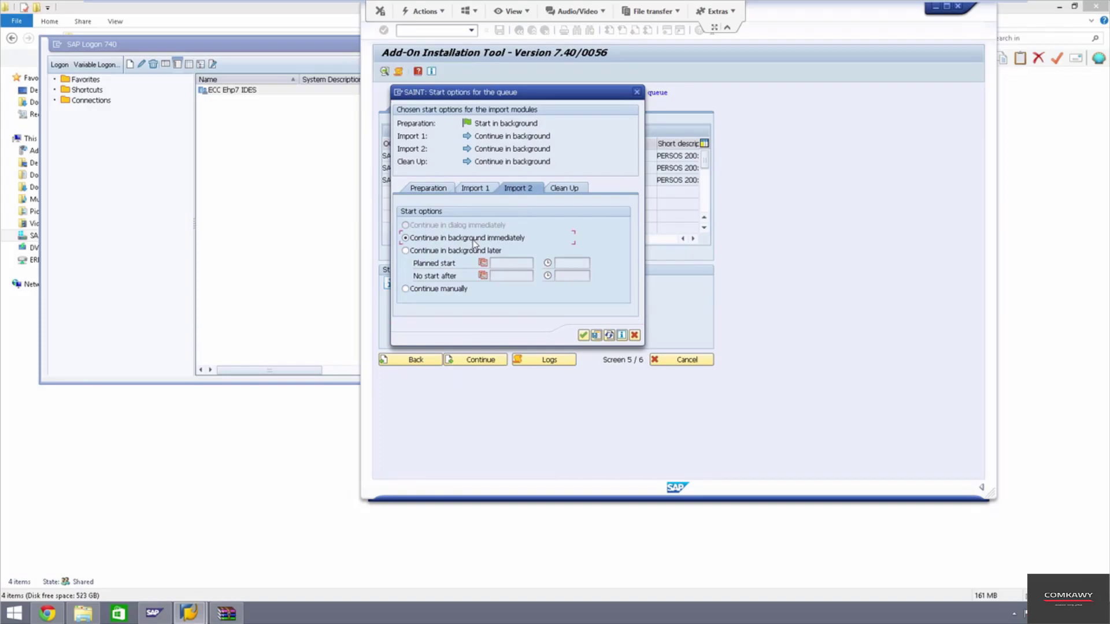
click(567, 189)
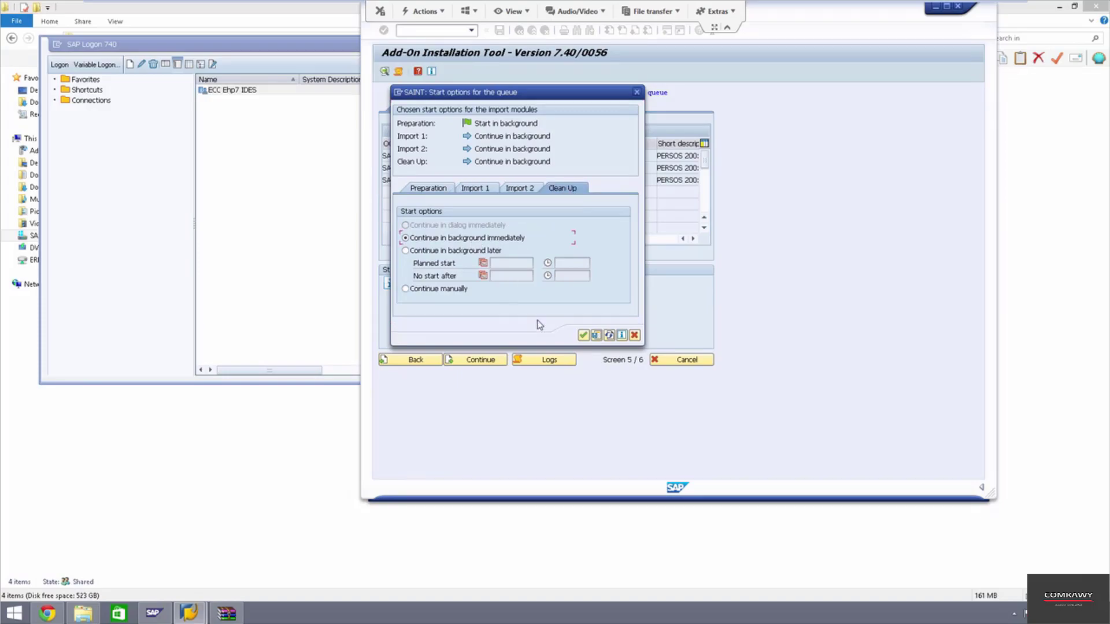
click(584, 335)
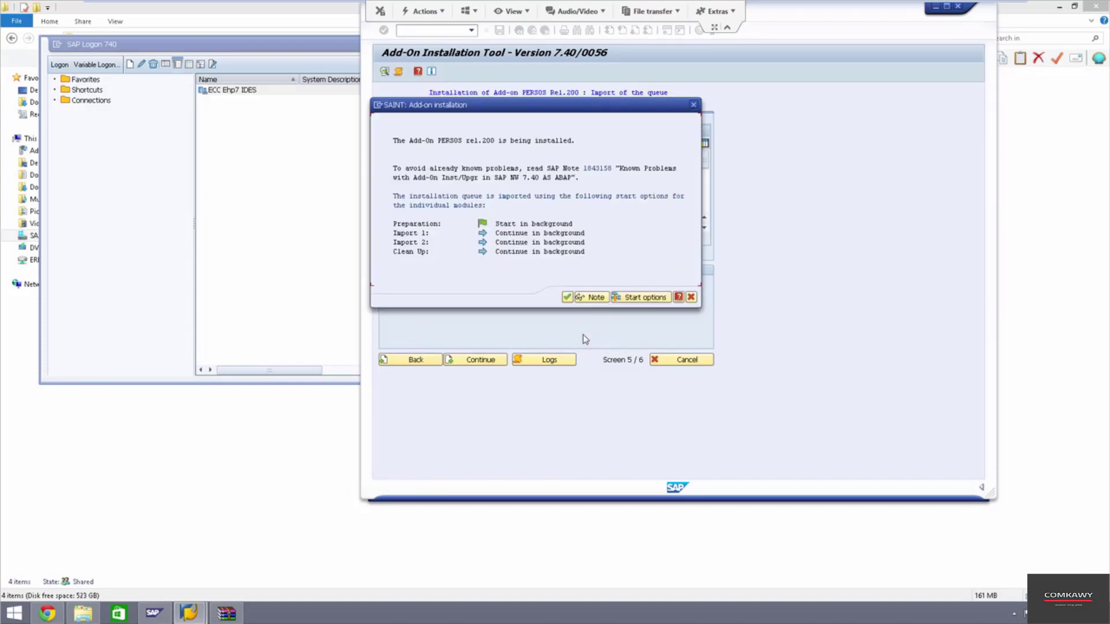
click(567, 297)
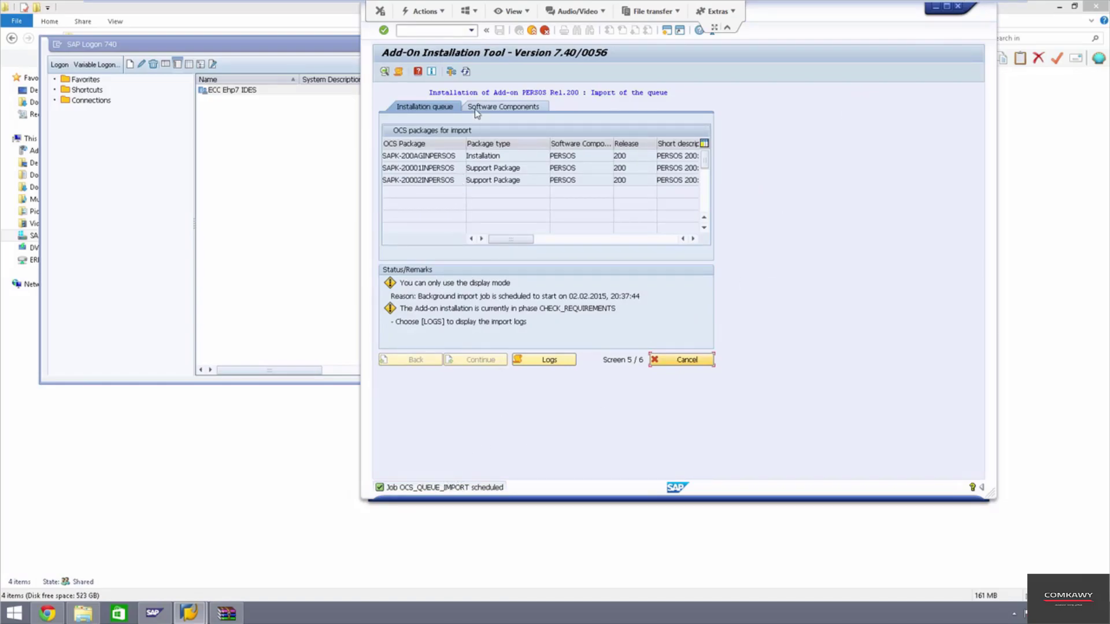
Refresh SAINT twice until the PERSOS import reaches phase ADDON_CONFLICTS_?
click(466, 72)
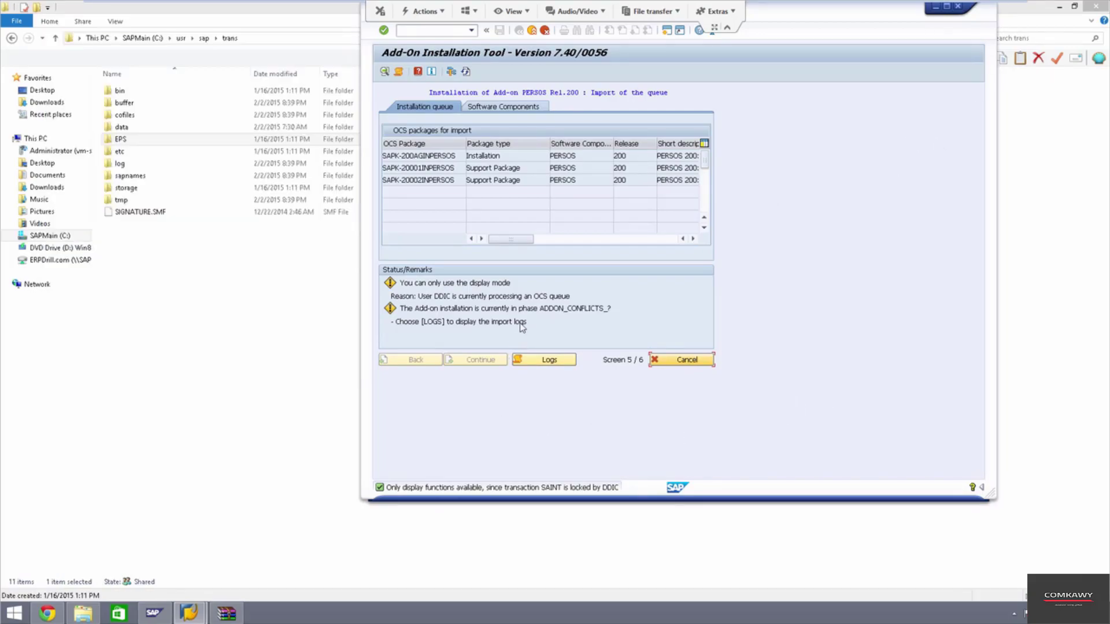
click(460, 73)
click(545, 359)
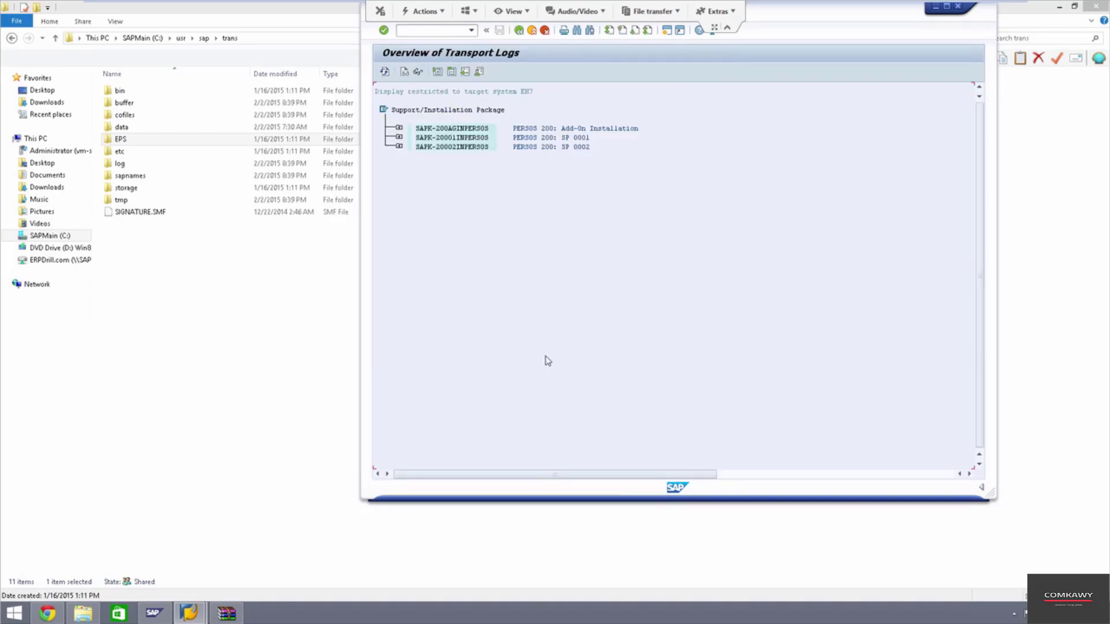
click(399, 128)
click(416, 146)
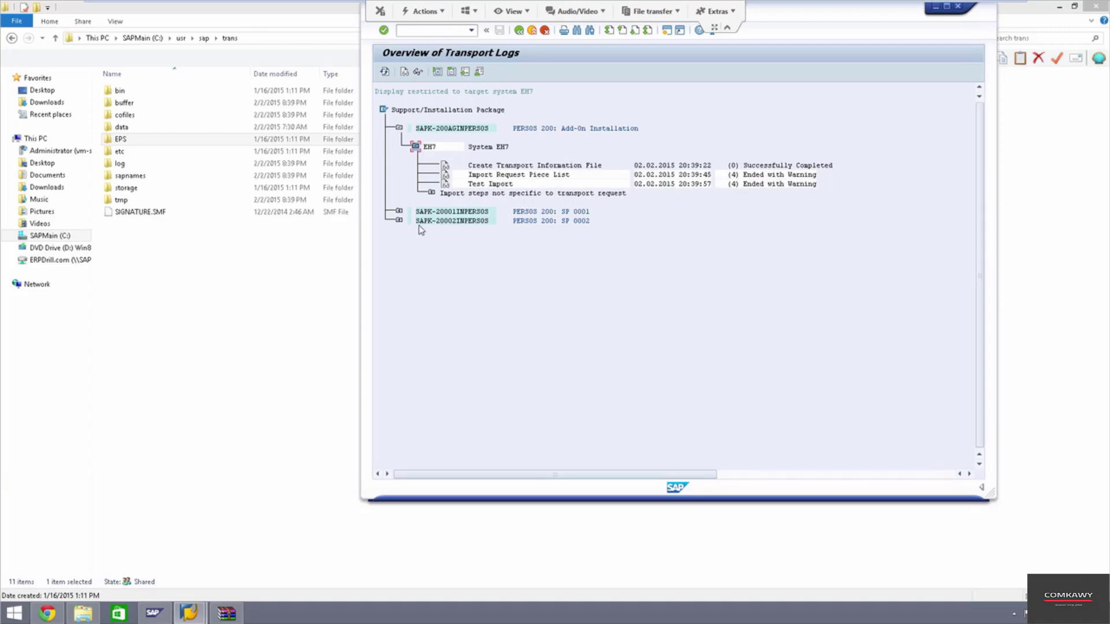
click(399, 212)
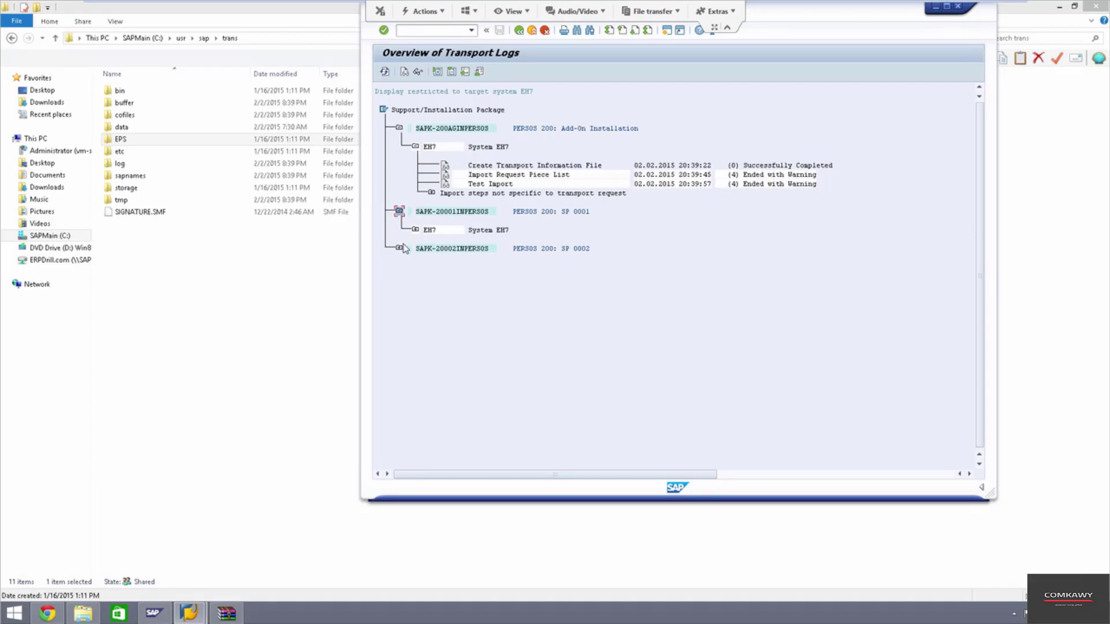
click(398, 248)
click(415, 266)
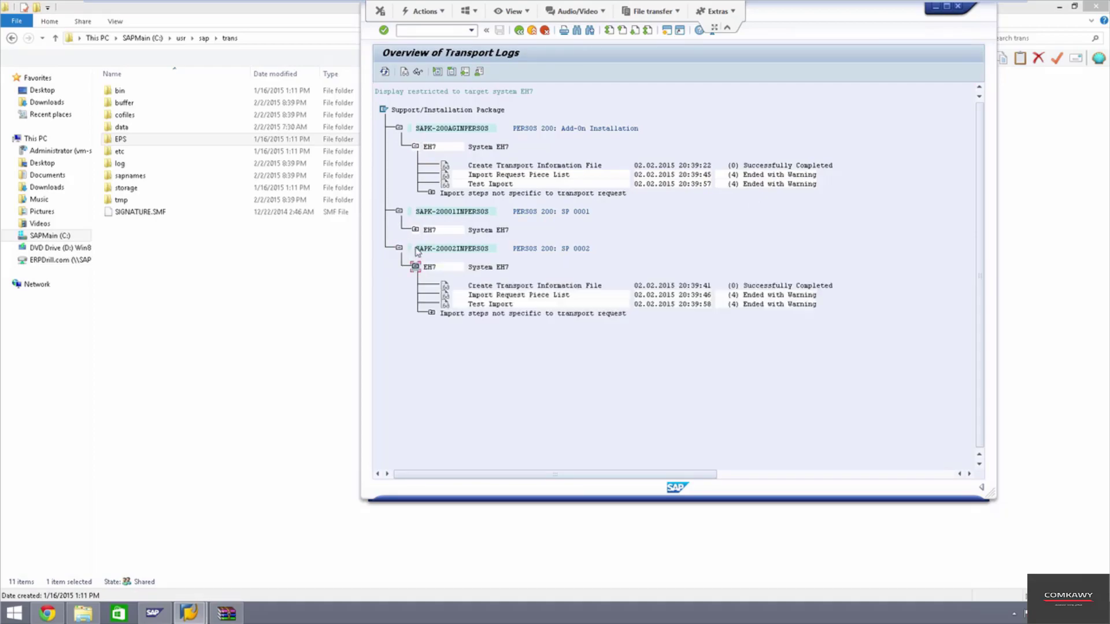
click(415, 230)
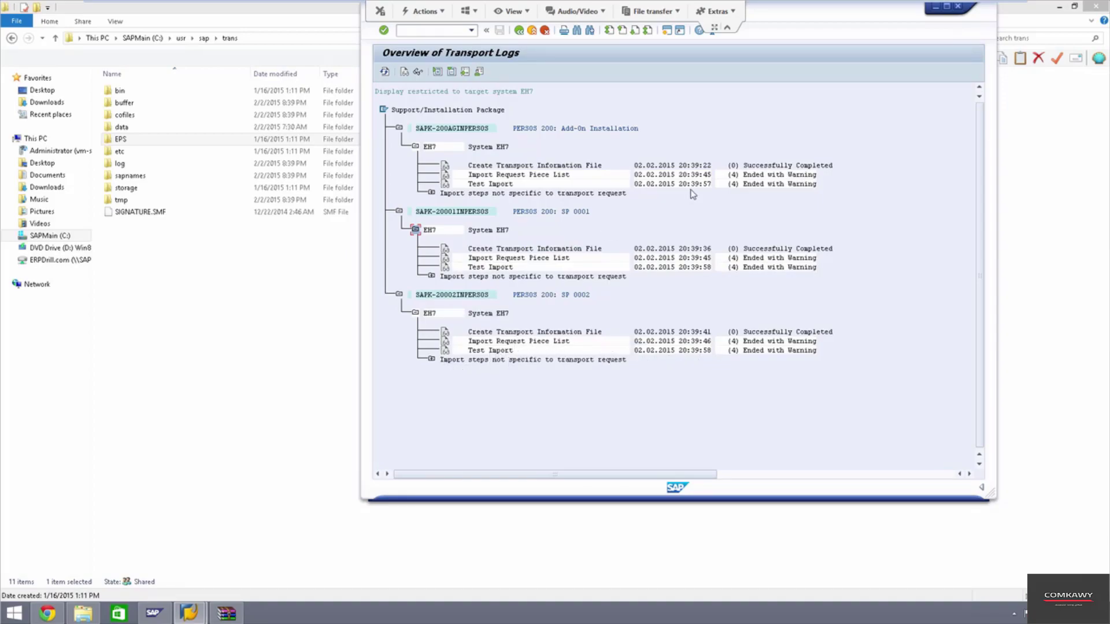
click(522, 31)
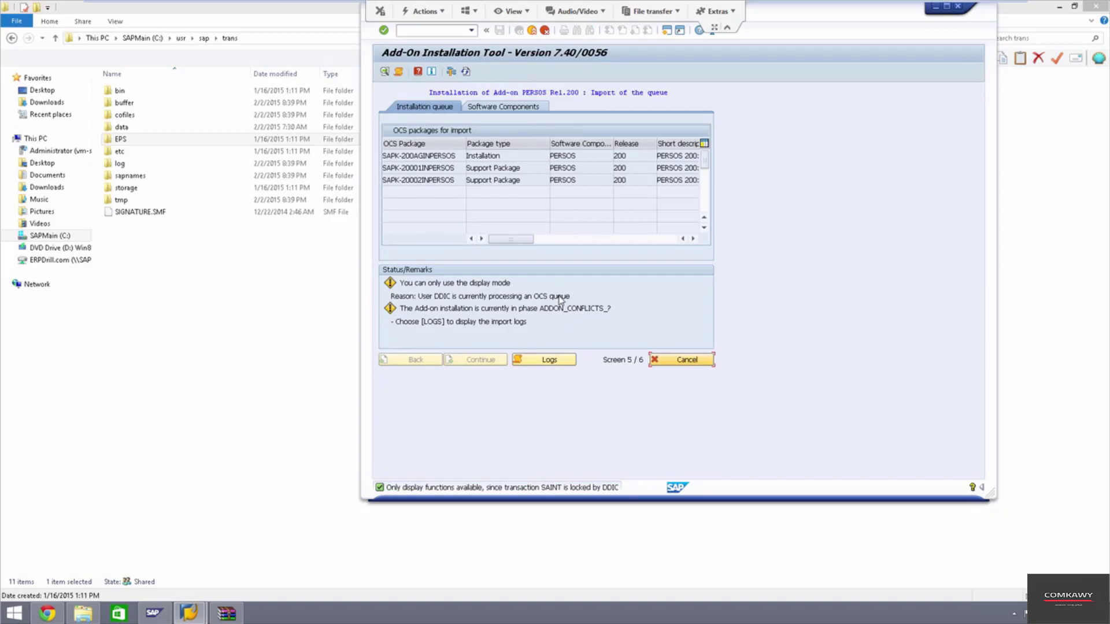
Confirm in the job overview that OCS_QUEUE_IMPORT is still active, then switch to the trans folder.
click(451, 72)
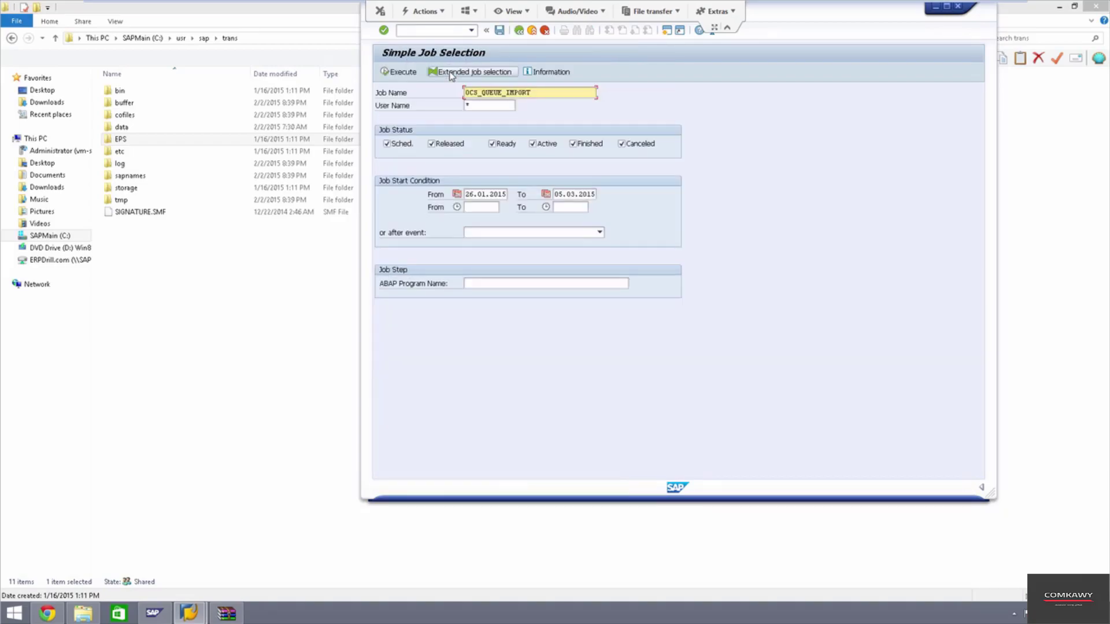
click(398, 72)
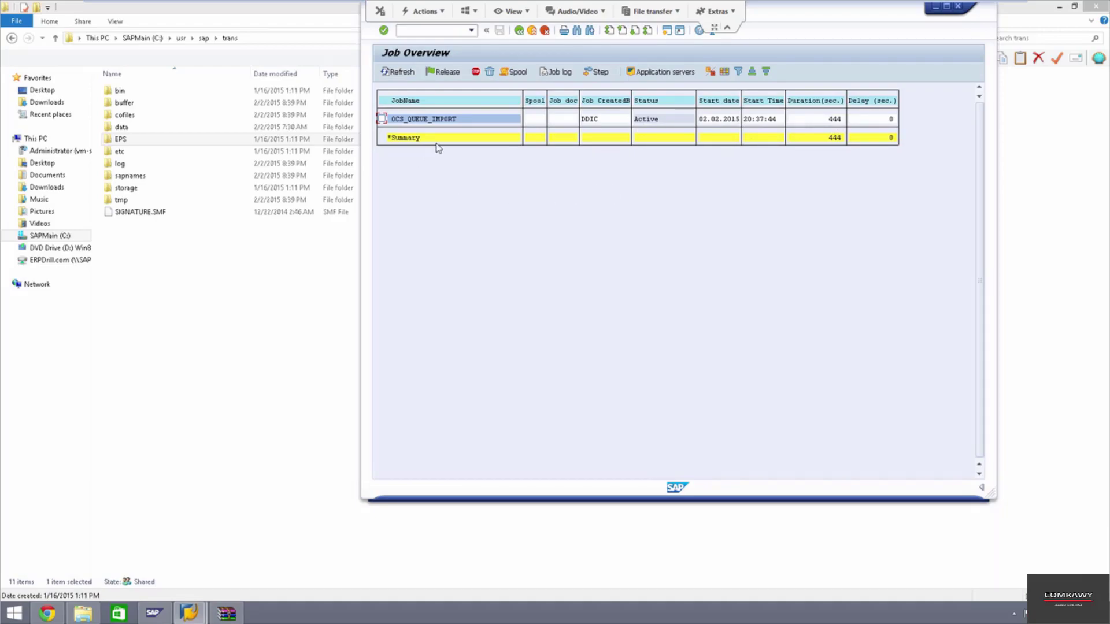
click(399, 71)
click(400, 71)
click(401, 72)
click(191, 320)
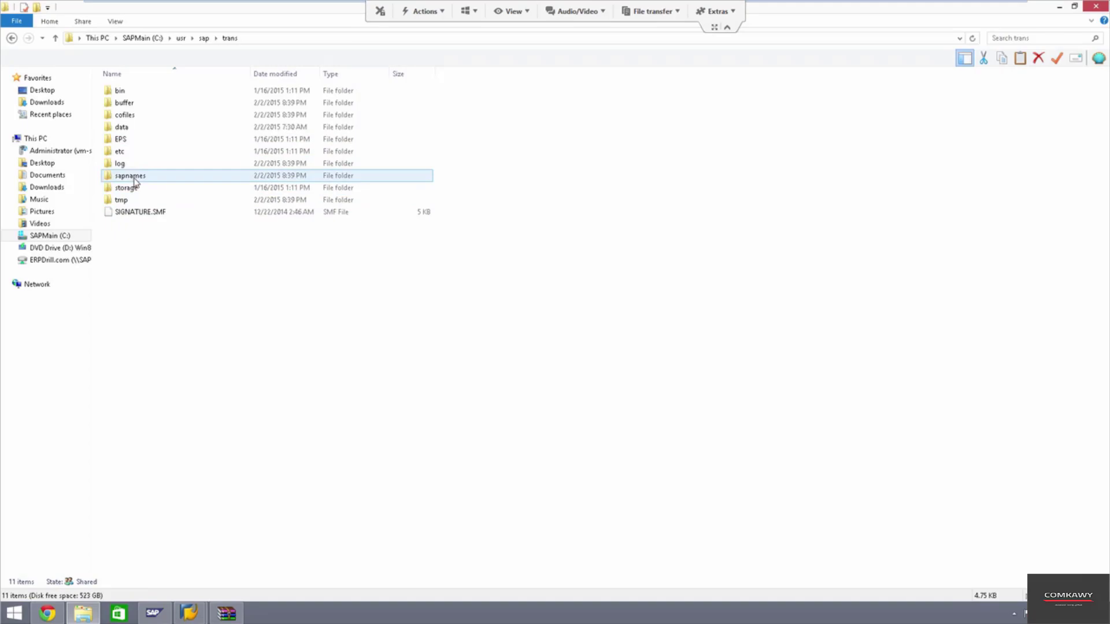
Browse from the trans folder into its log subfolder.
double_click(122, 200)
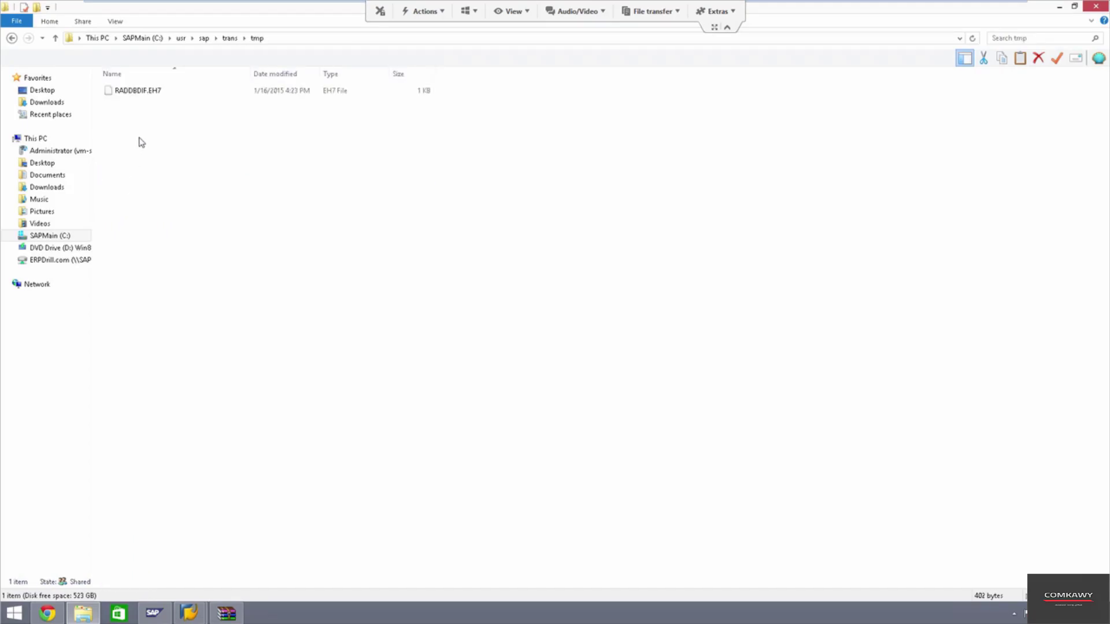
click(230, 39)
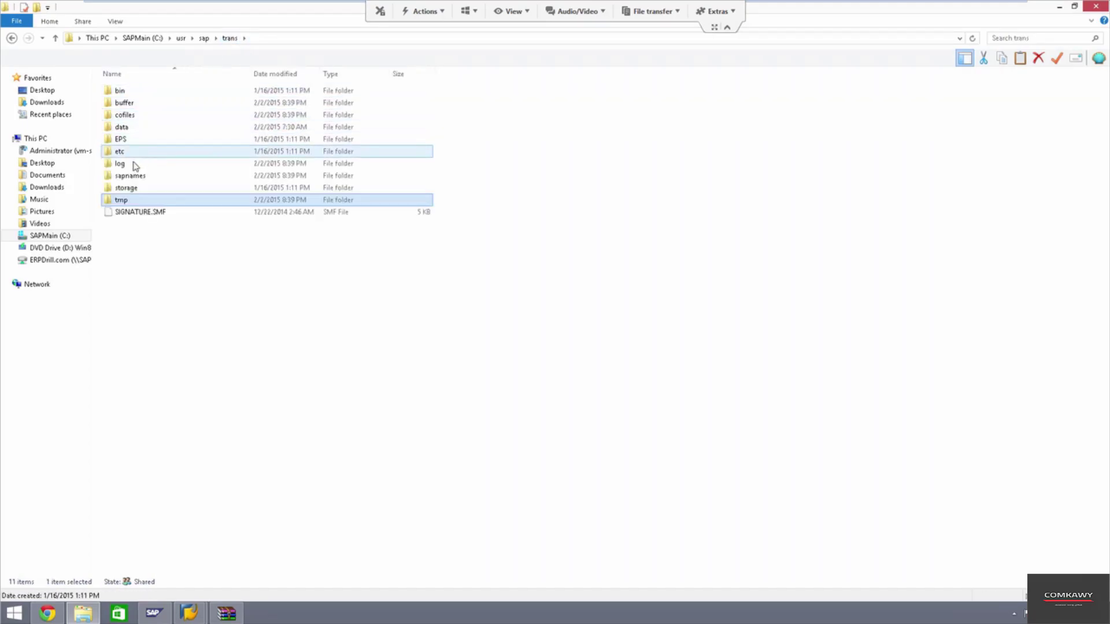
click(130, 165)
double_click(131, 167)
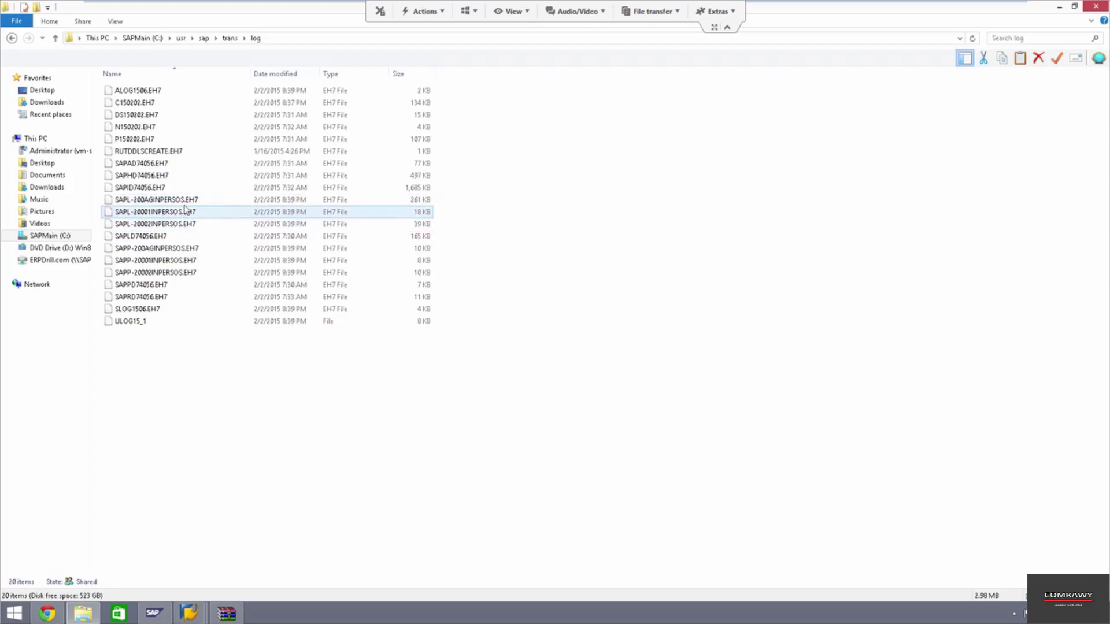
Open the SAPL-200AGINPERSOS.EH7 import log in Notepad.
click(188, 204)
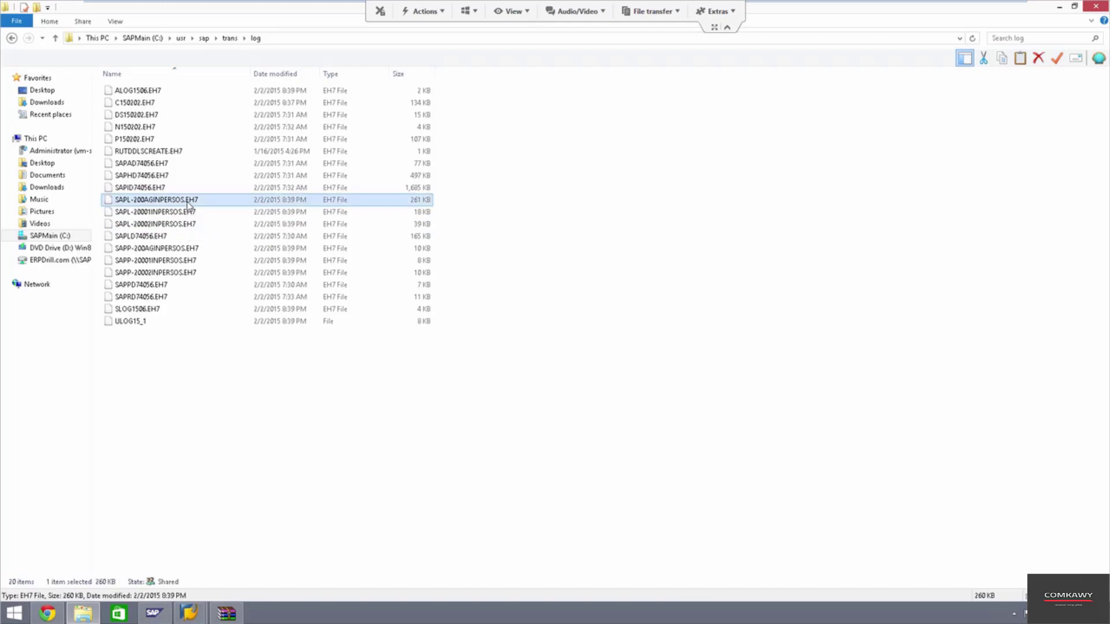
double_click(196, 206)
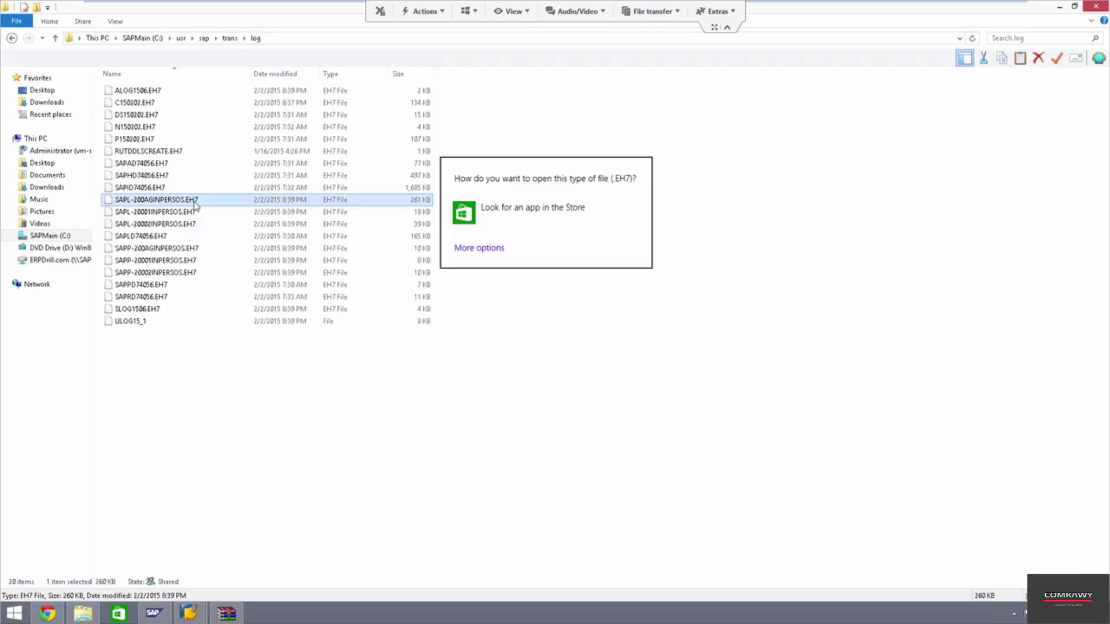
click(486, 250)
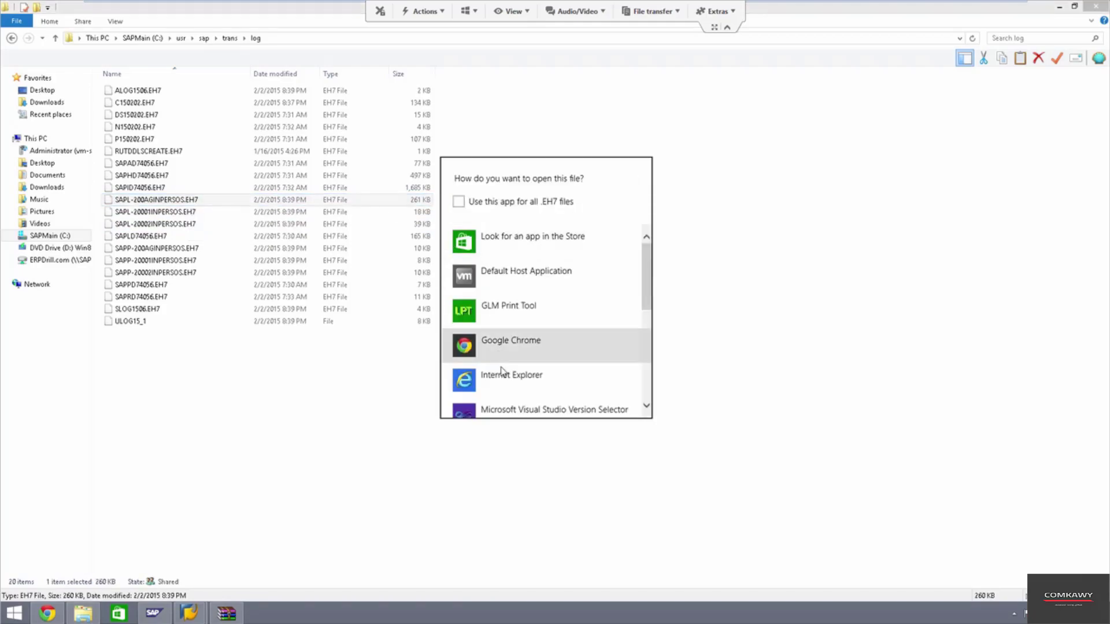
scroll(502, 370, down, 4)
click(501, 341)
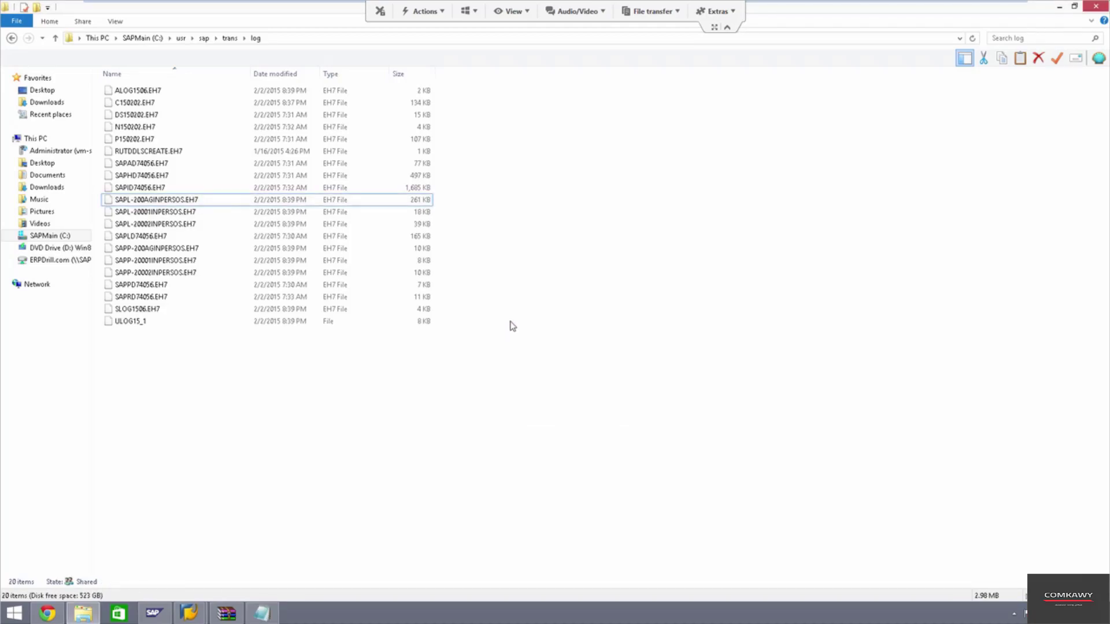
Scroll the SAPL-200AGINPERSOS.EH7 log to its summary and language entries and back, then close Notepad.
scroll(468, 258, down, 3)
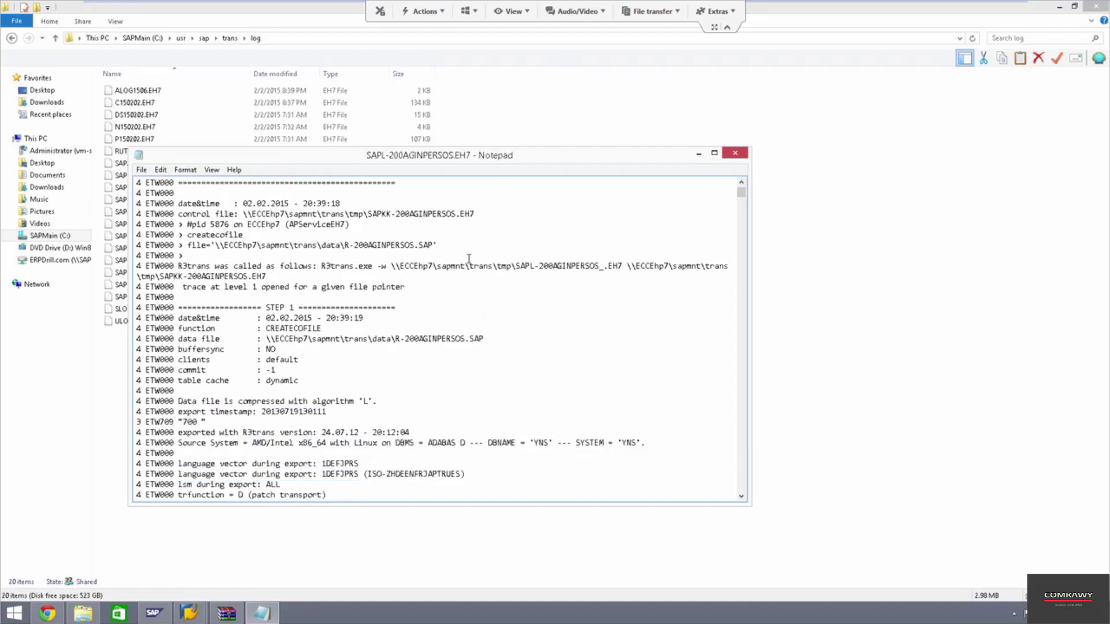
scroll(632, 255, down, 2)
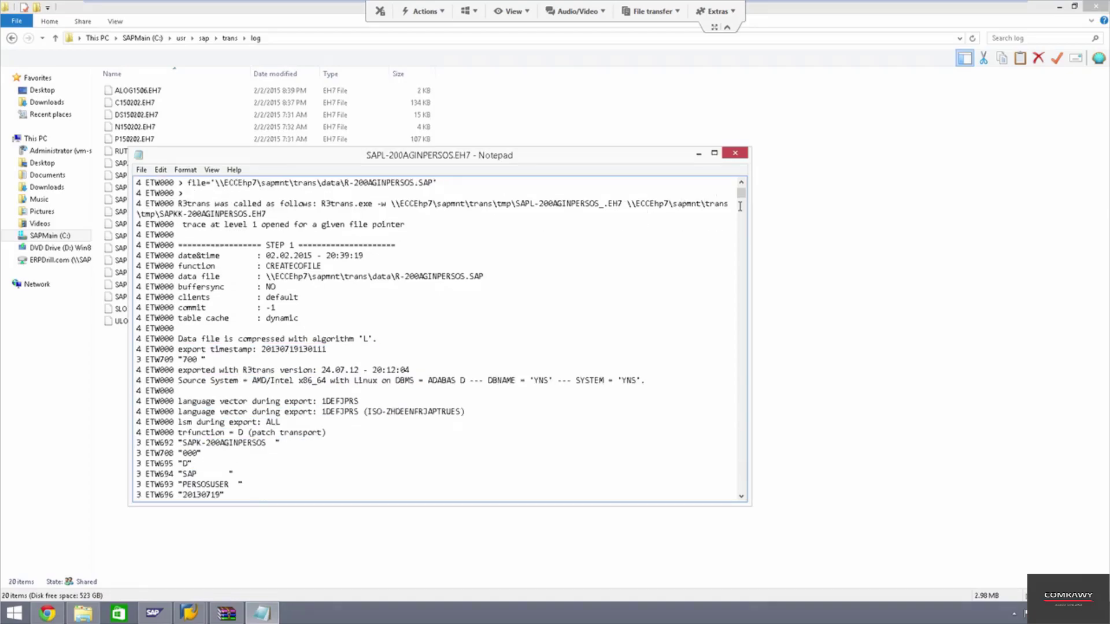
drag(742, 199, 737, 500)
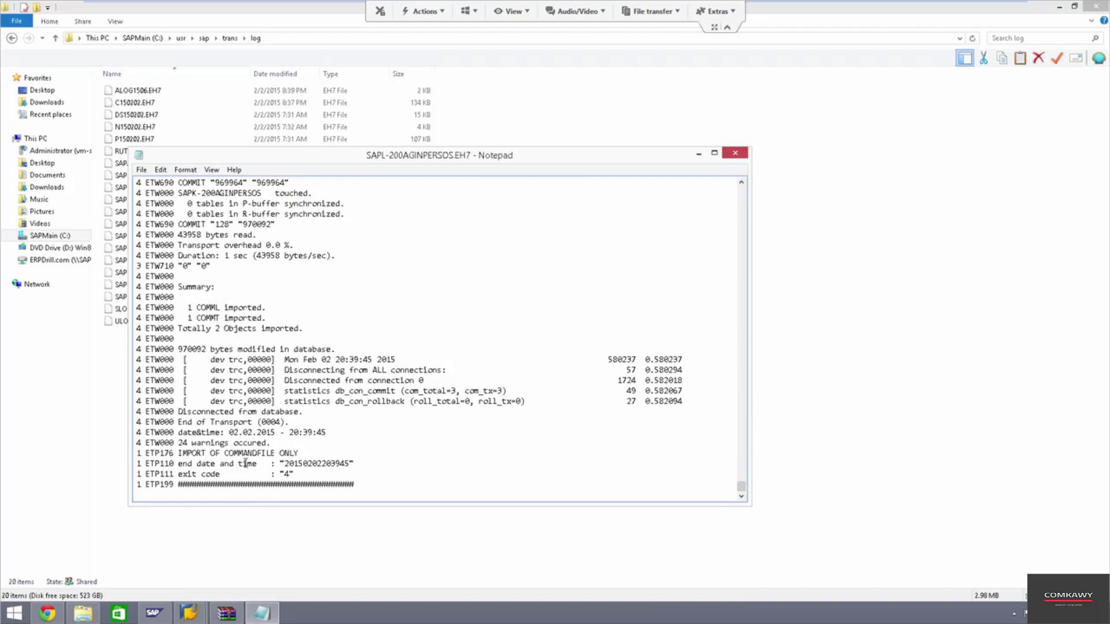
scroll(246, 464, up, 1)
scroll(271, 458, up, 2)
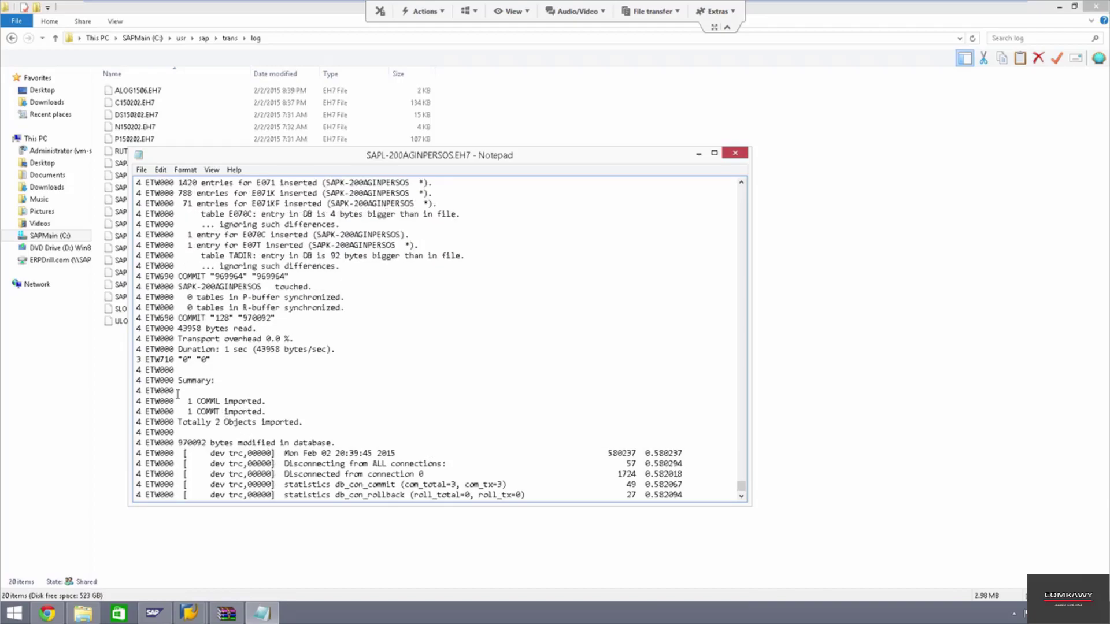
scroll(174, 421, up, 7)
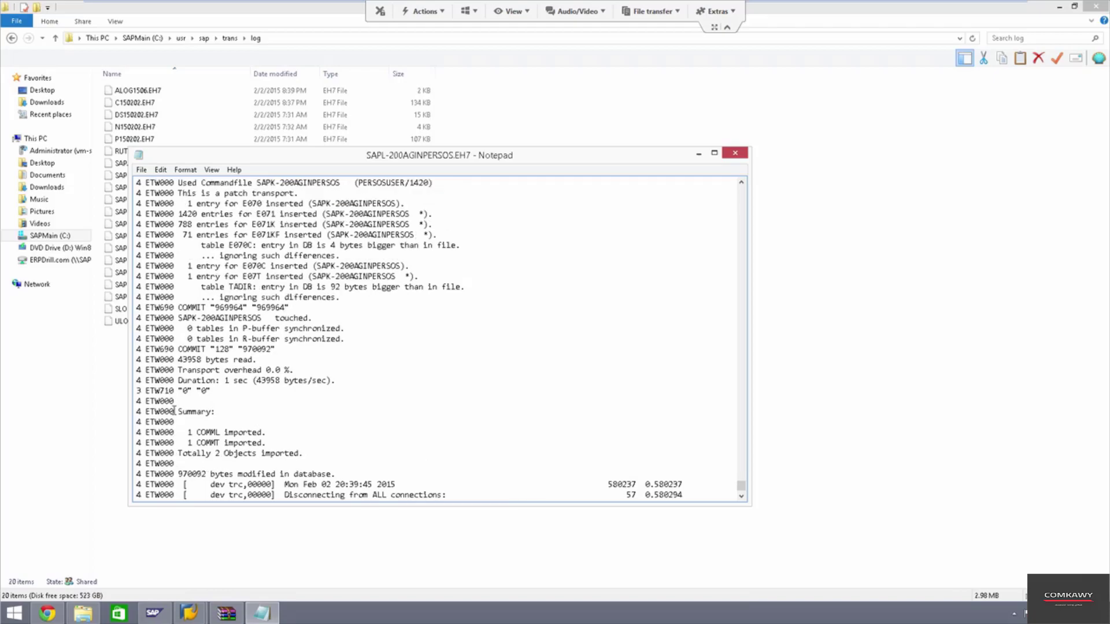
scroll(320, 374, up, 1)
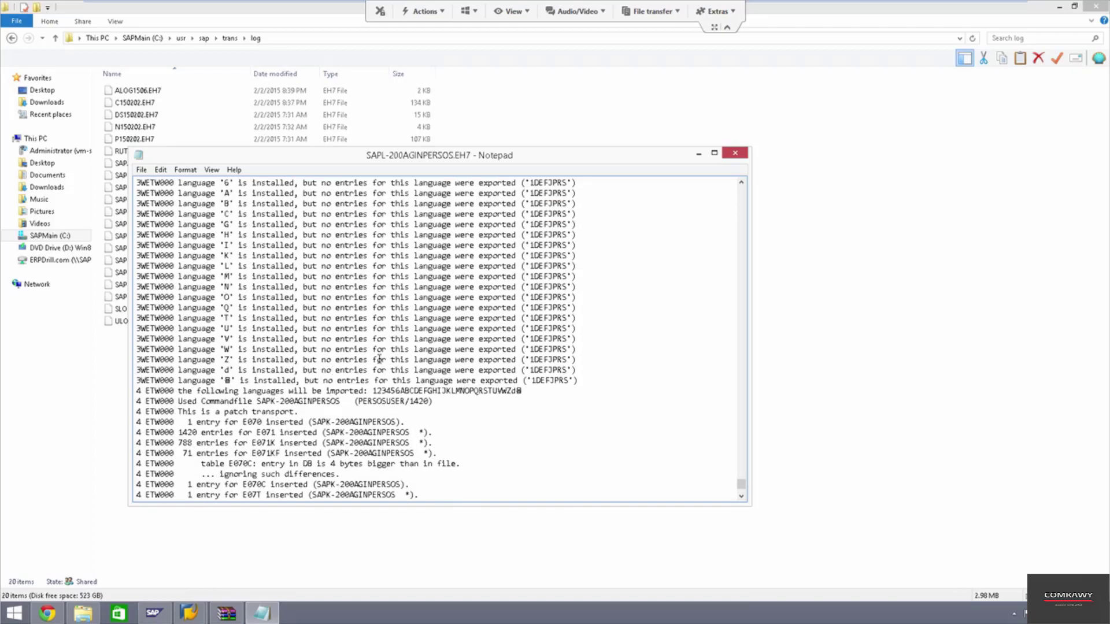
scroll(551, 312, up, 2)
scroll(306, 233, up, 1)
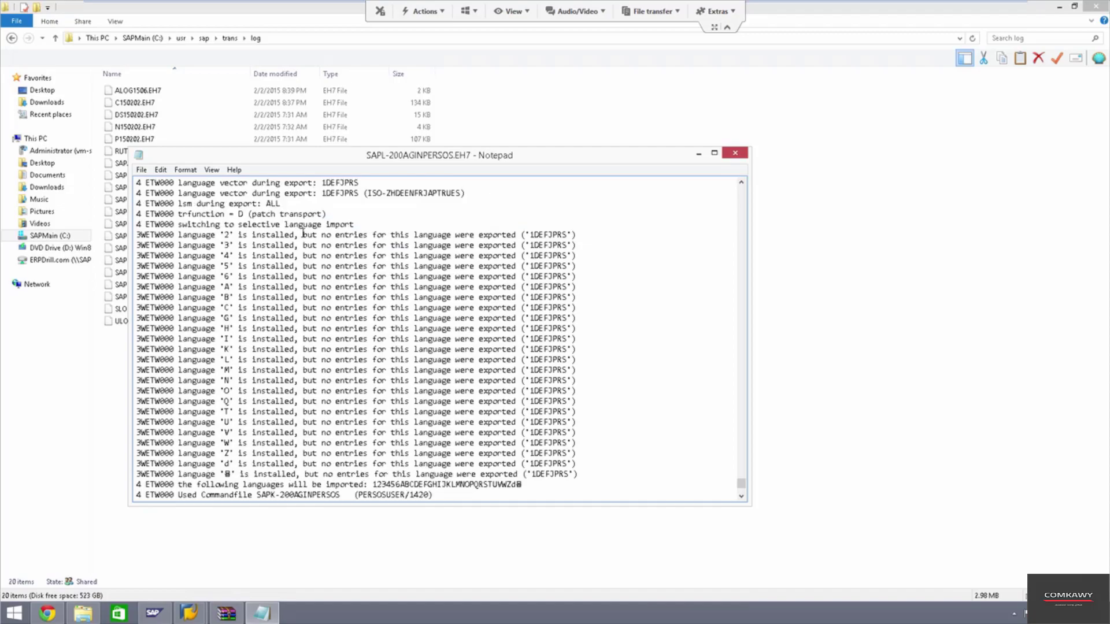
scroll(312, 262, up, 1)
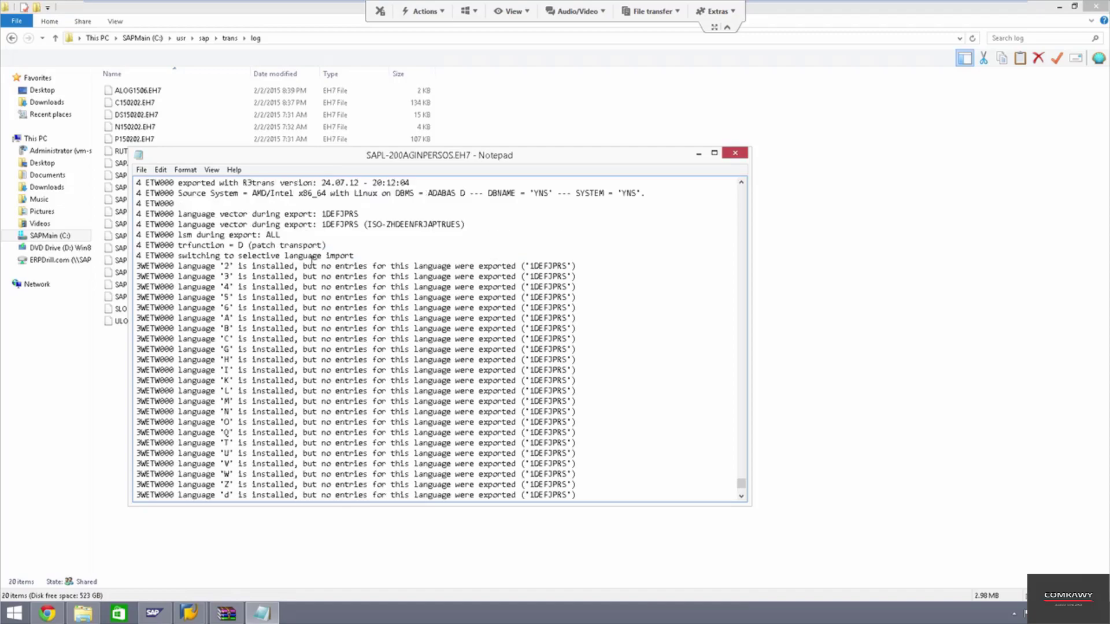
scroll(312, 261, up, 1)
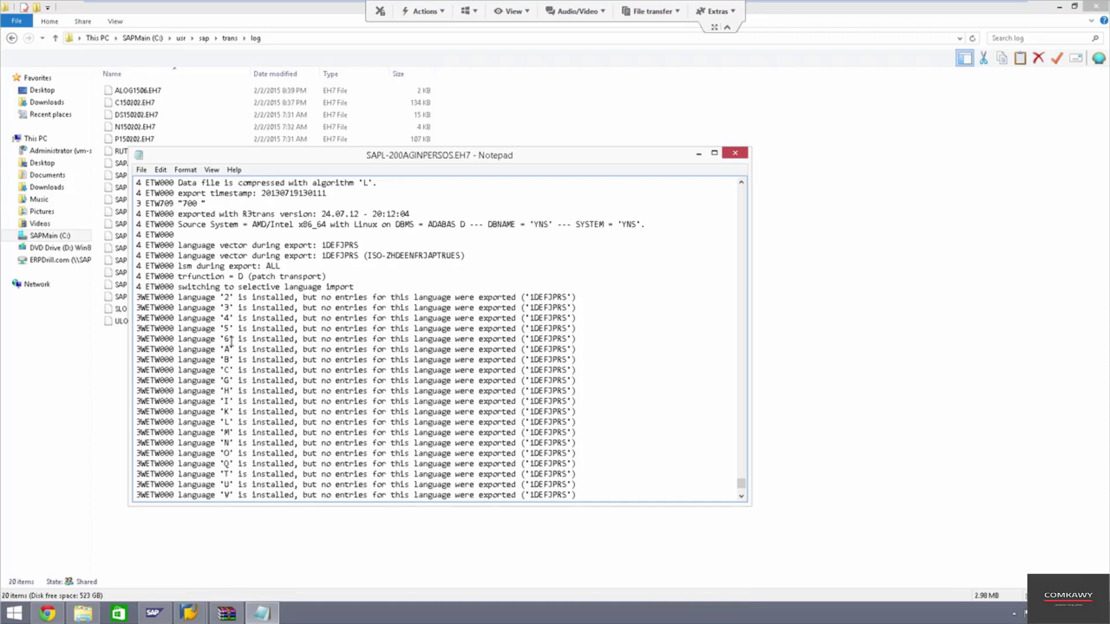
scroll(231, 342, down, 1)
scroll(230, 308, down, 1)
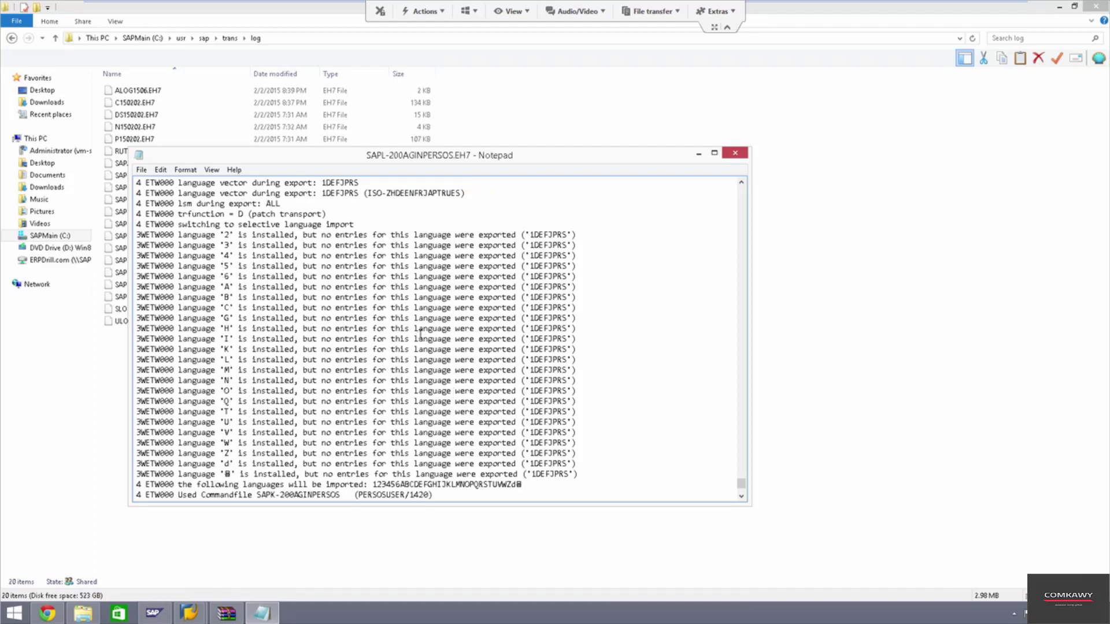
scroll(421, 334, up, 6)
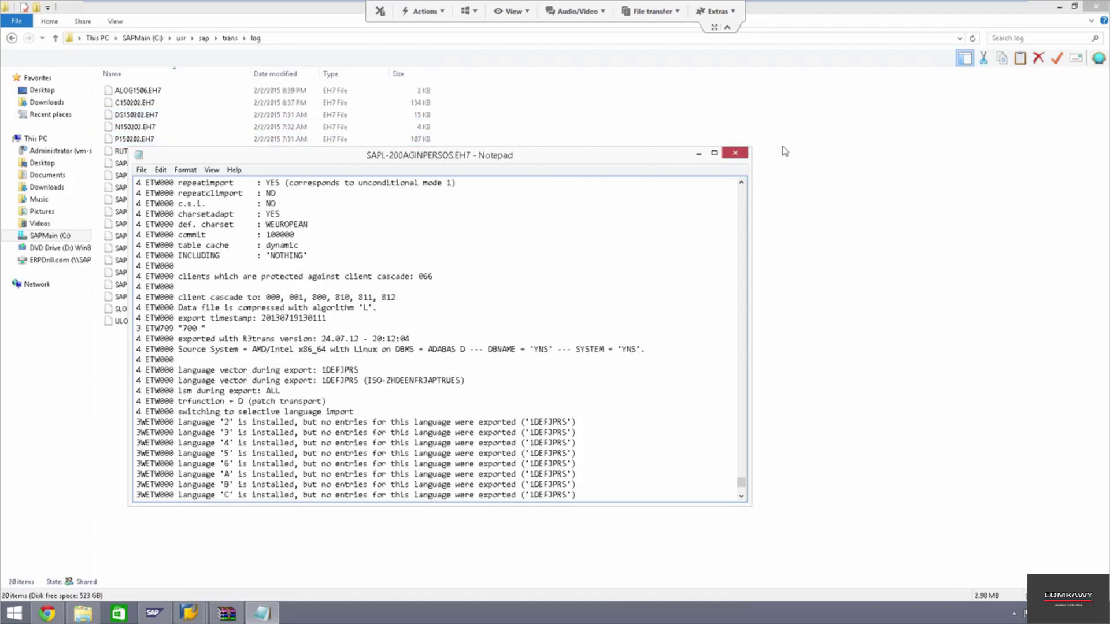
click(733, 155)
Refresh the trans log folder listing and the import job's status in SAP Job Overview.
right_click(486, 294)
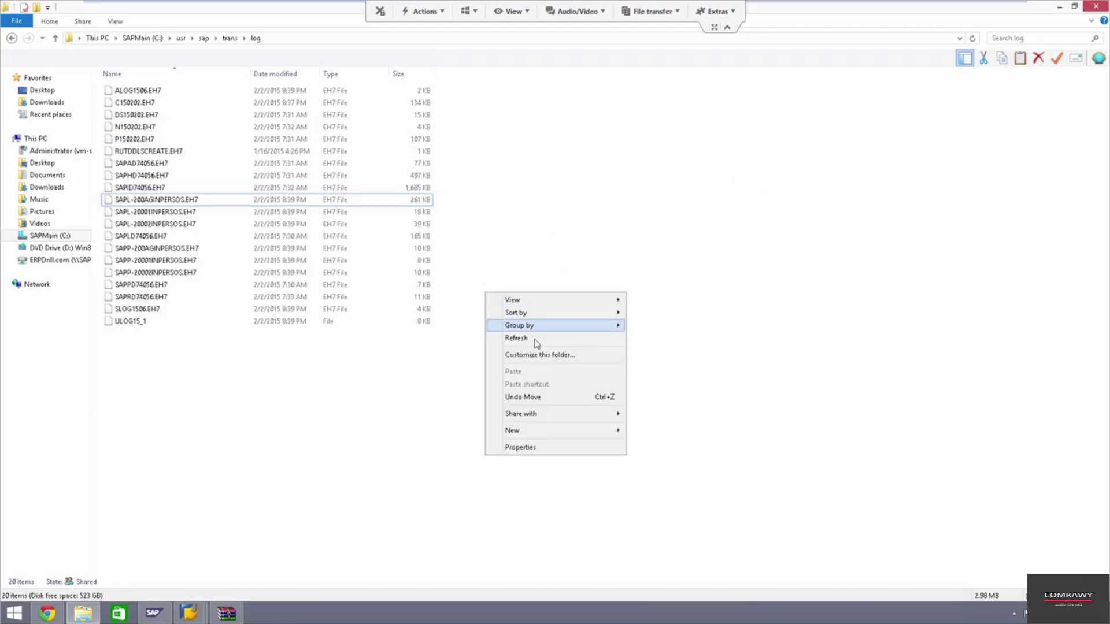
click(535, 341)
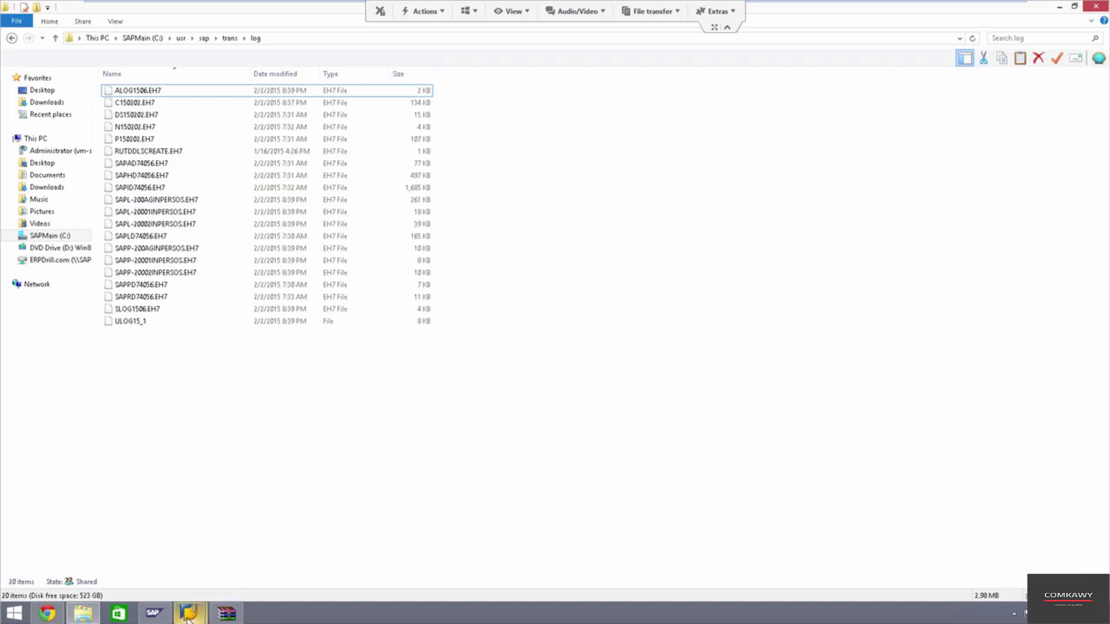
mouse_move(189, 613)
click(234, 570)
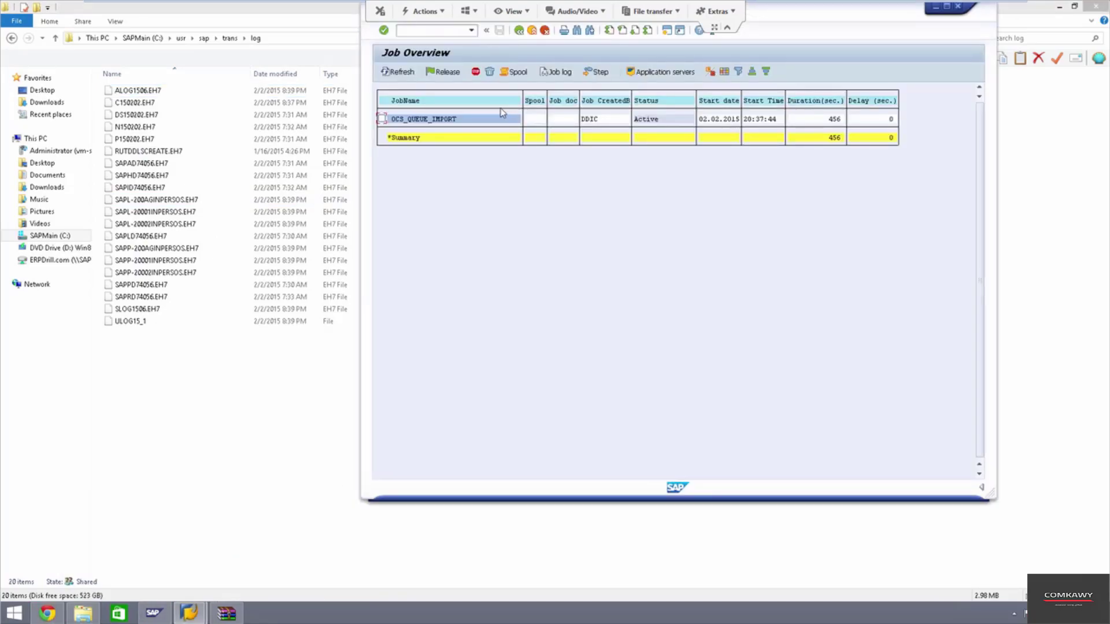
click(399, 72)
Go back twice to SAINT screen 6 of 6, showing the PERSOS queue imported.
click(727, 27)
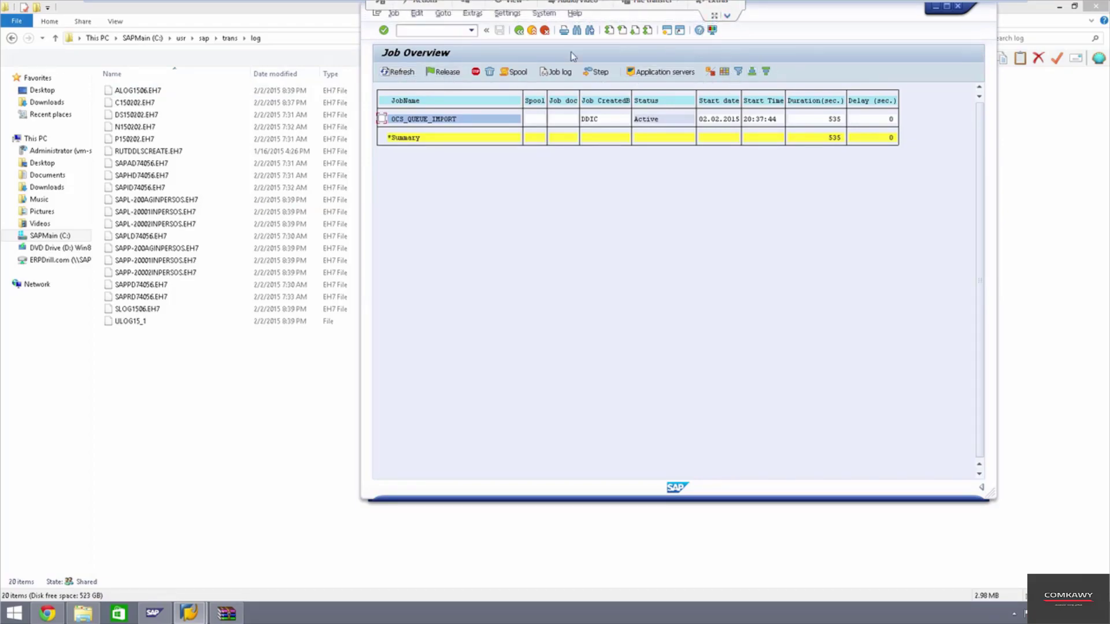
click(518, 30)
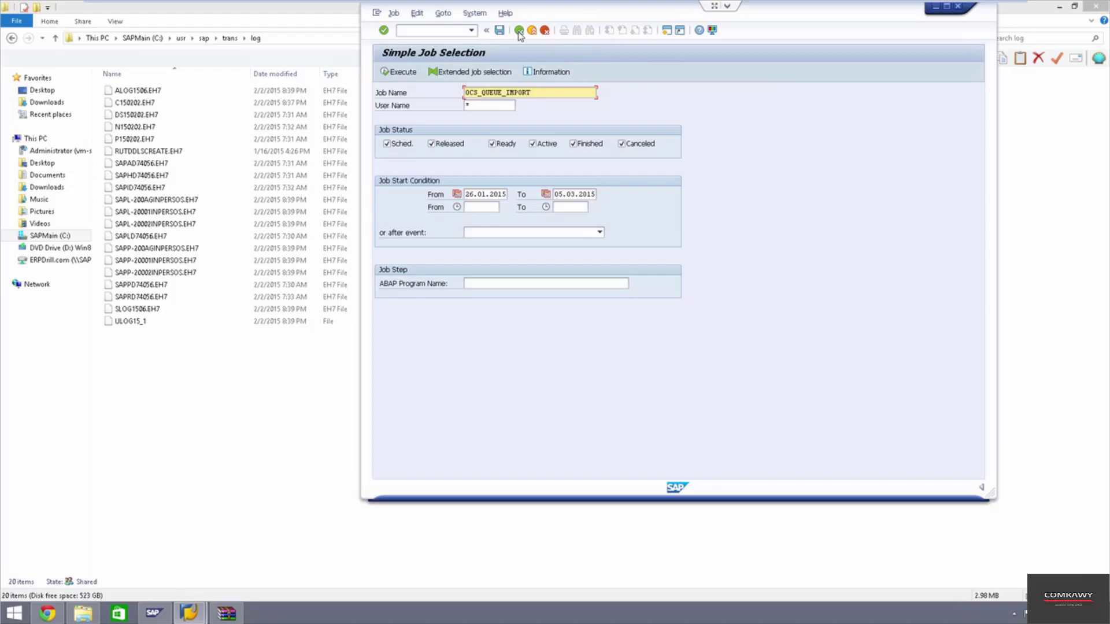
click(518, 32)
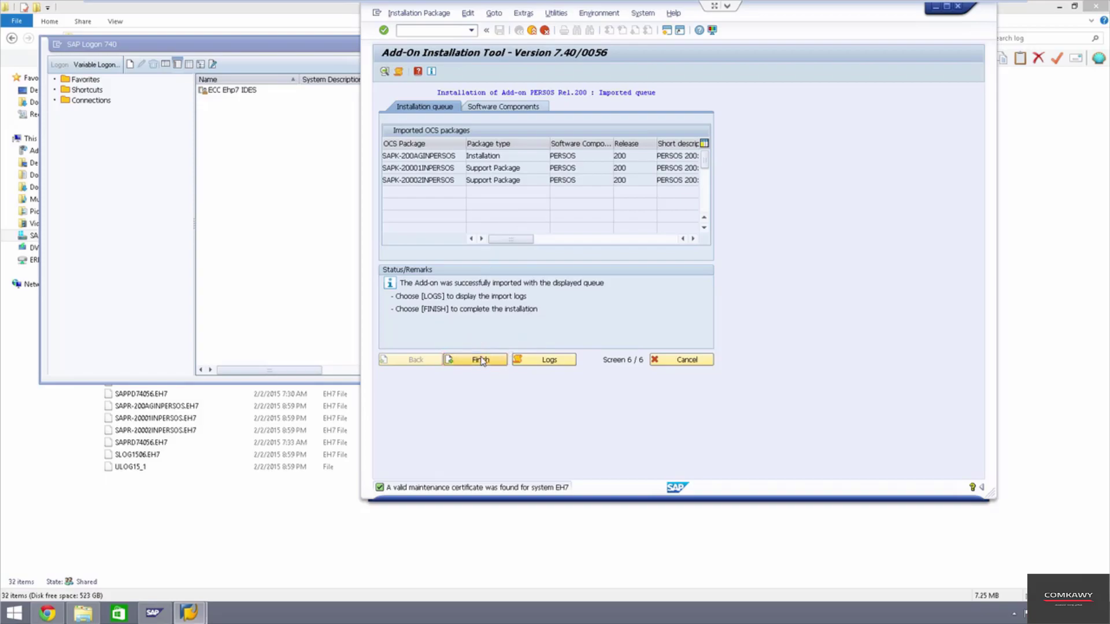
Finish the PERSOS rel. 200 installation, decline the runtime analysis, and exit SAINT.
click(482, 360)
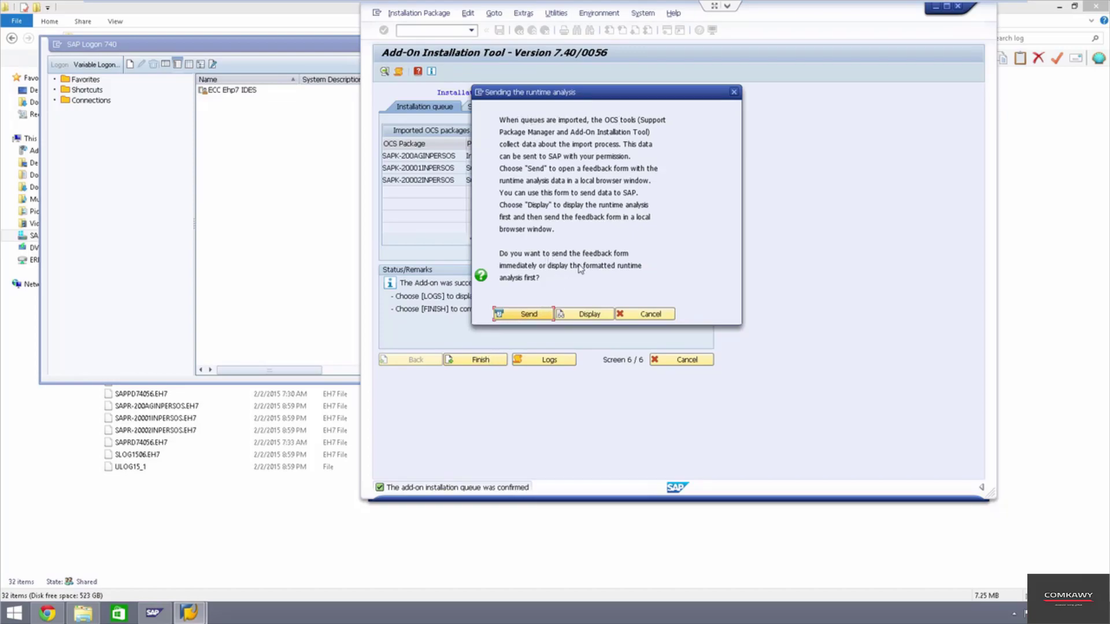
click(648, 315)
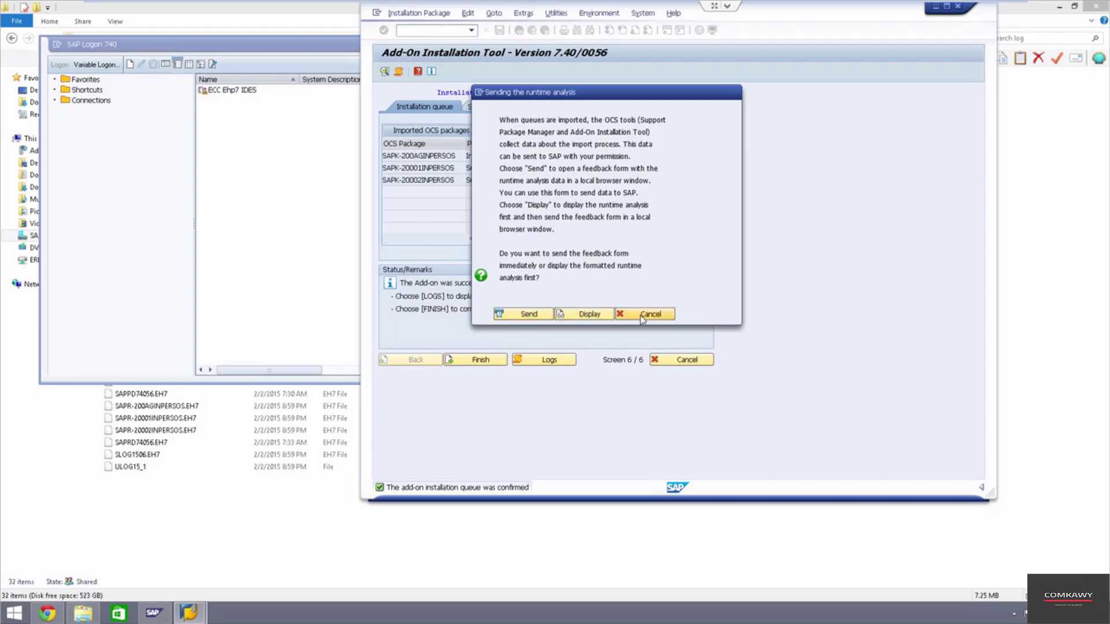
click(683, 361)
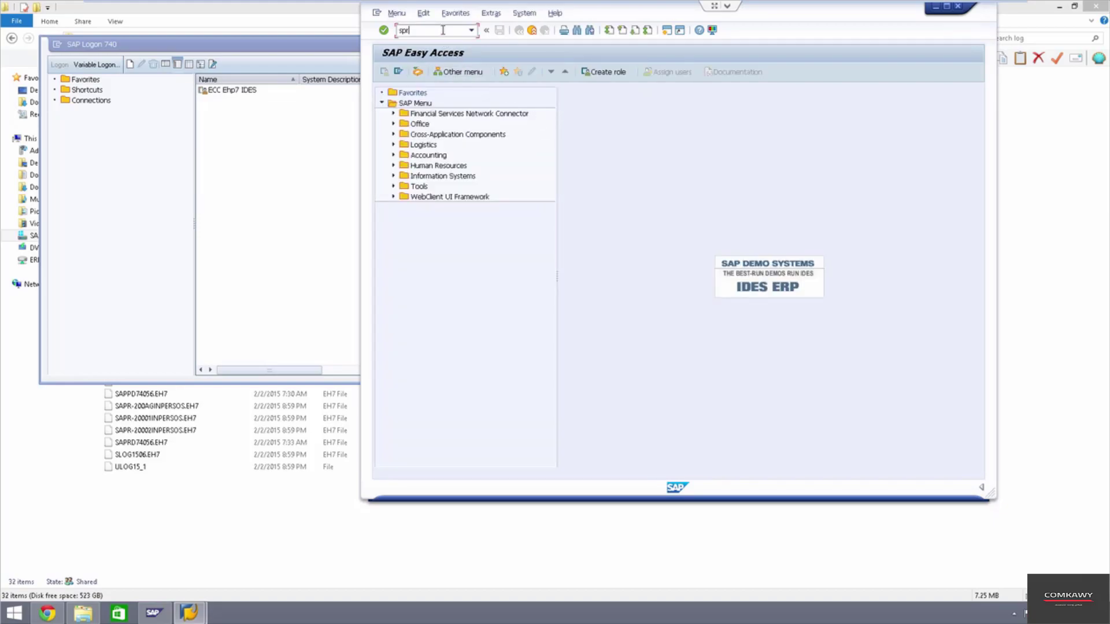
In SPRO's SAP Reference IMG, expand Cross-Application Components > SAP Screen Personas.
key(Return)
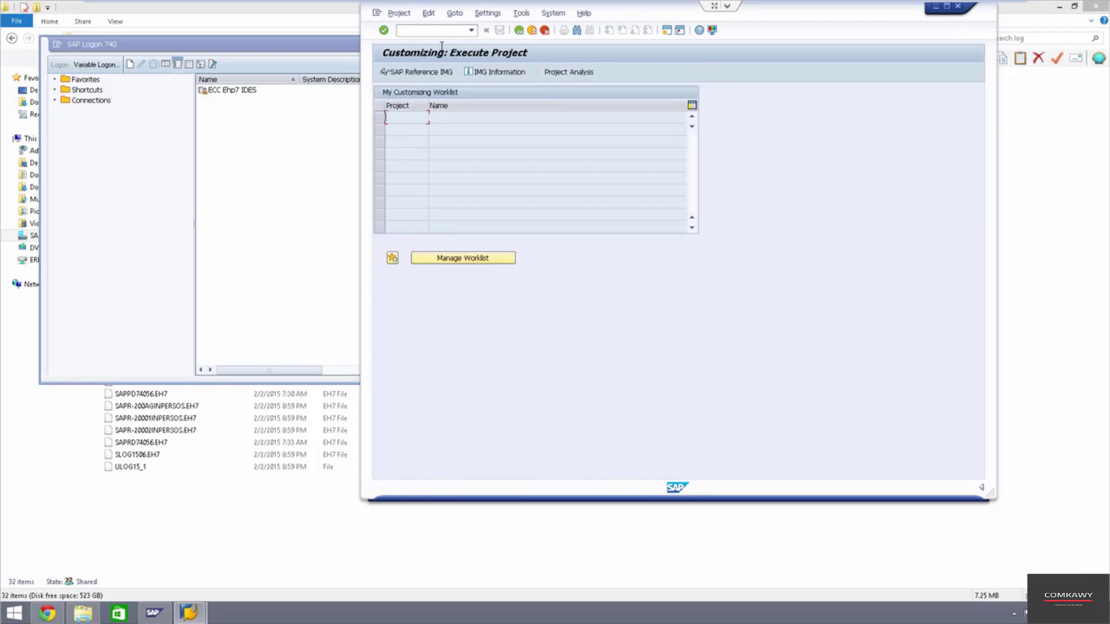
click(442, 74)
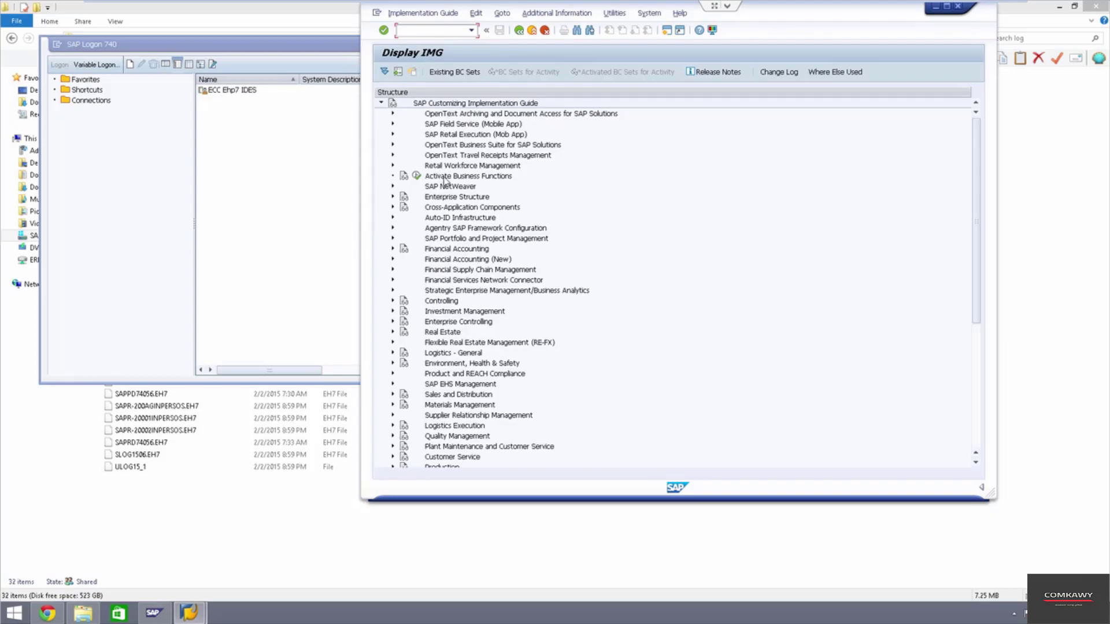
click(393, 208)
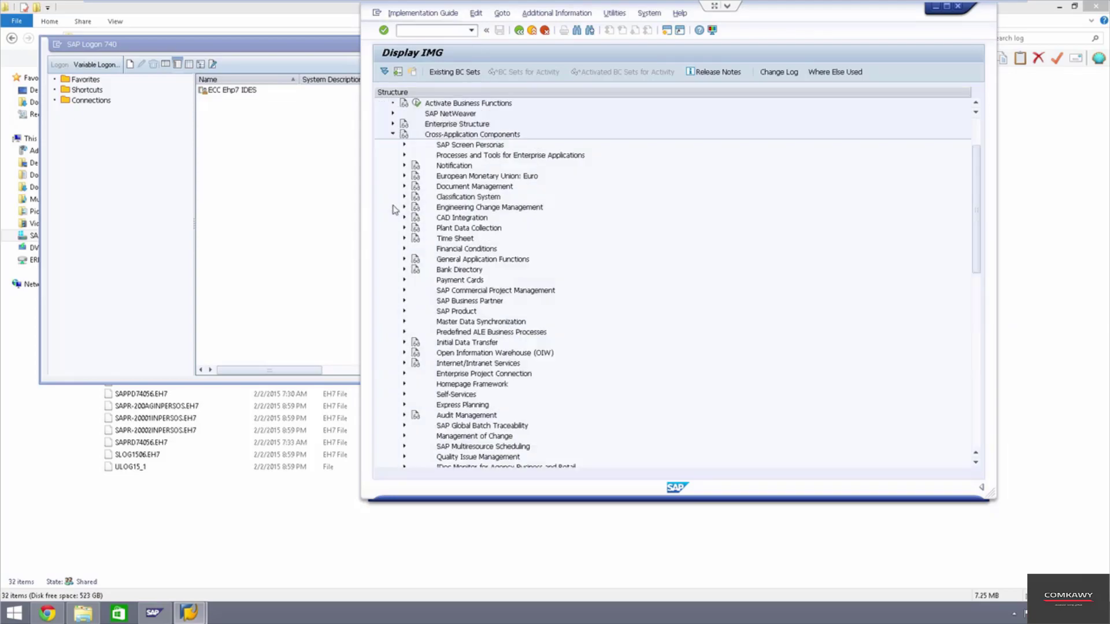
click(486, 147)
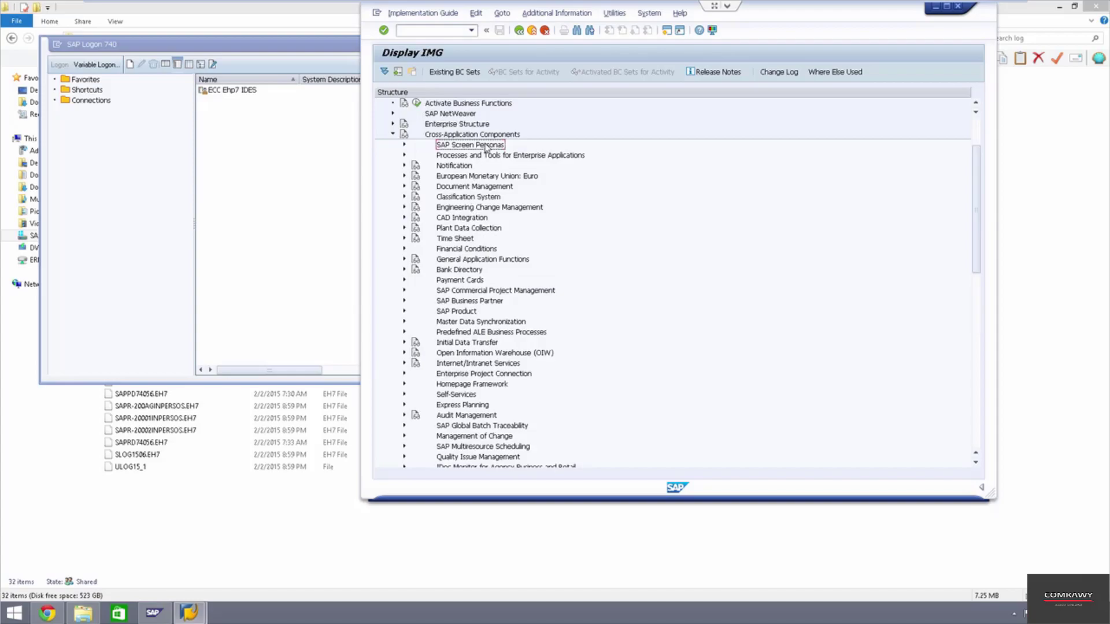
click(404, 145)
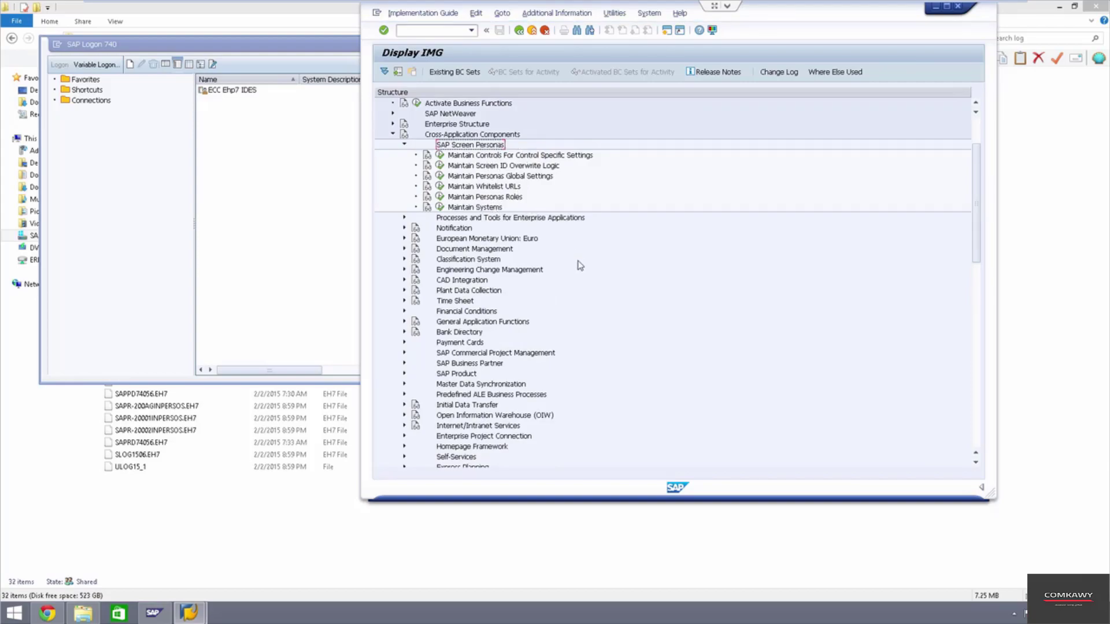
Check the SAP Screen Personas activities, then display the System: Status dialog.
scroll(580, 266, down, 2)
scroll(573, 273, up, 2)
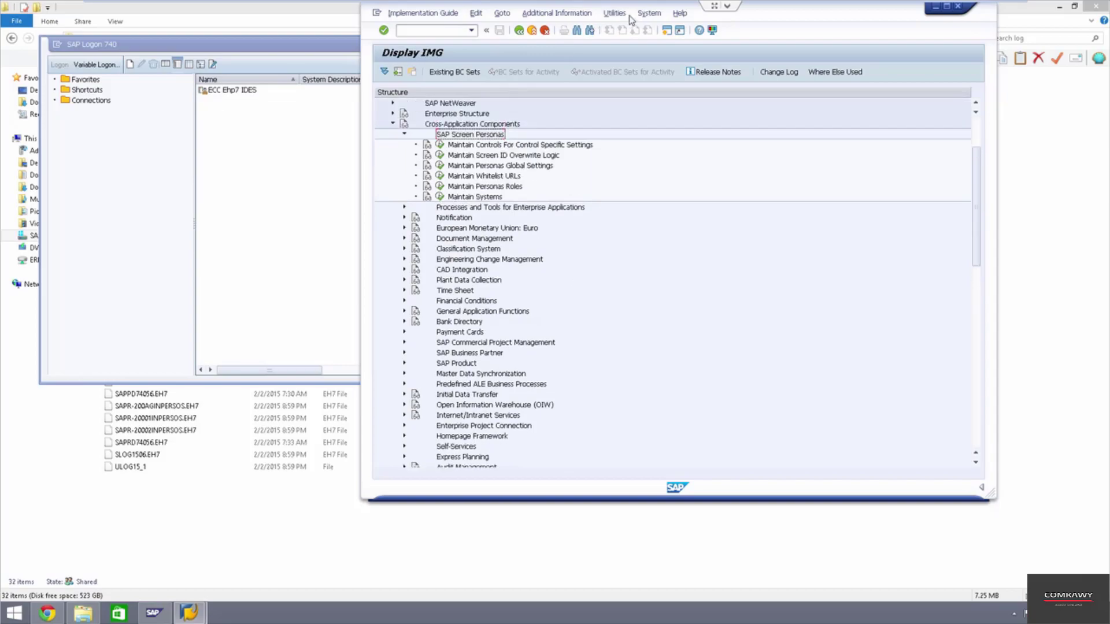
click(649, 12)
click(664, 168)
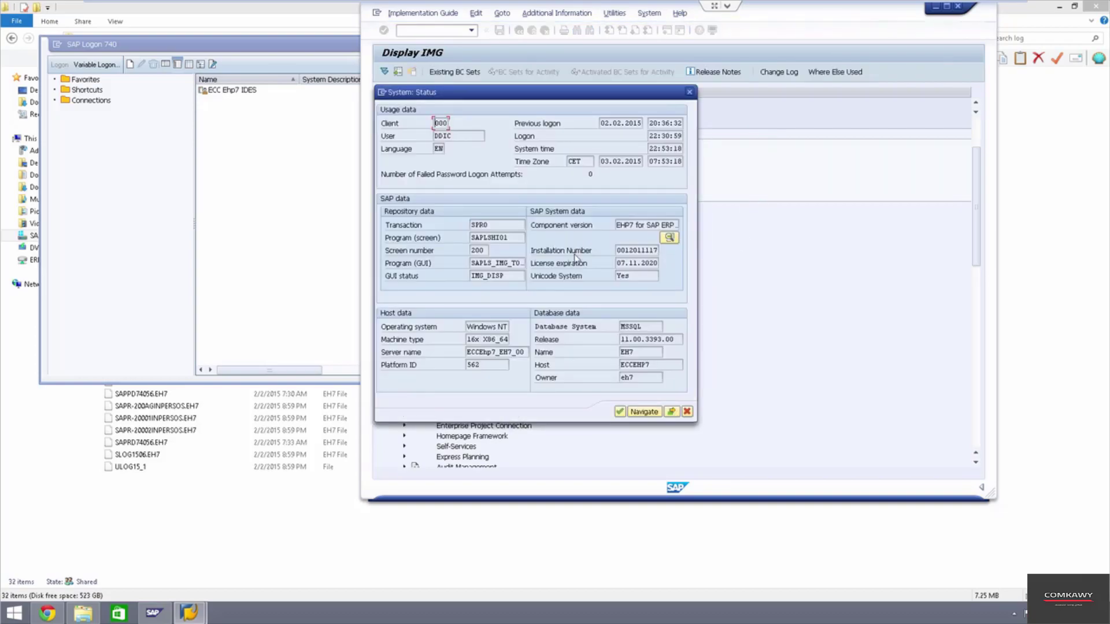
Find 'personas' in the installed component versions and select the PERSOS row (release 200, SP 0002).
click(671, 238)
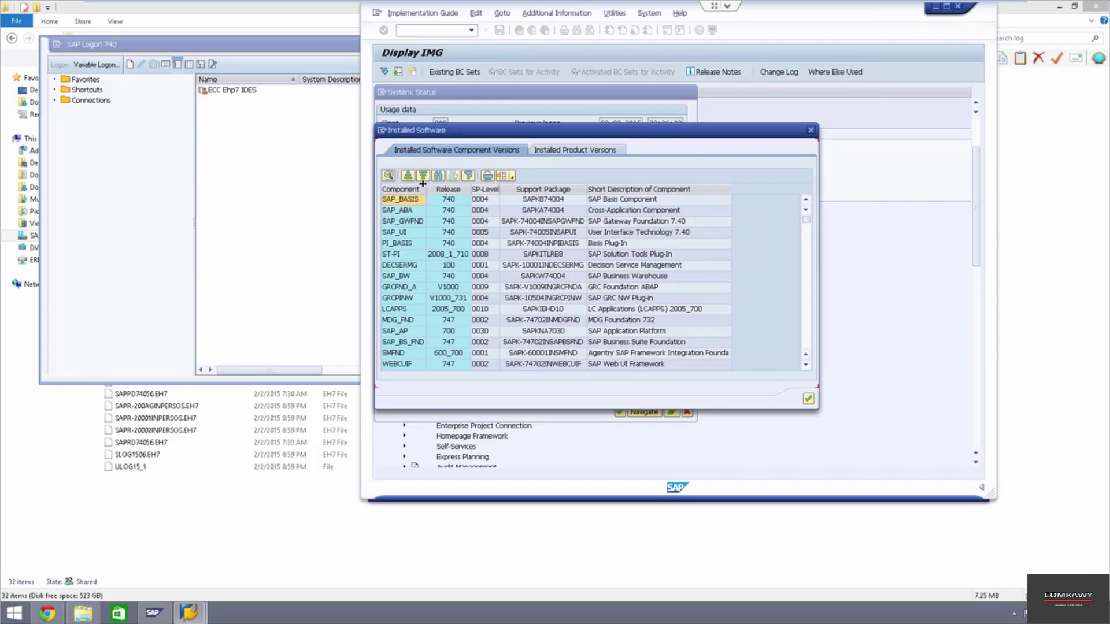
click(440, 177)
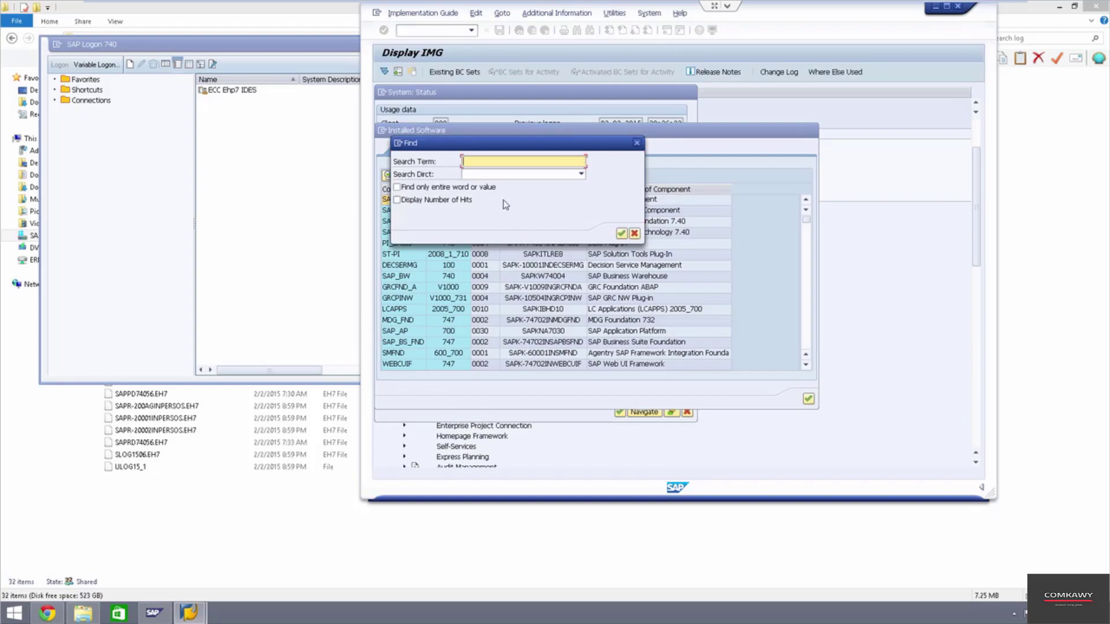
text(personas)
key(Return)
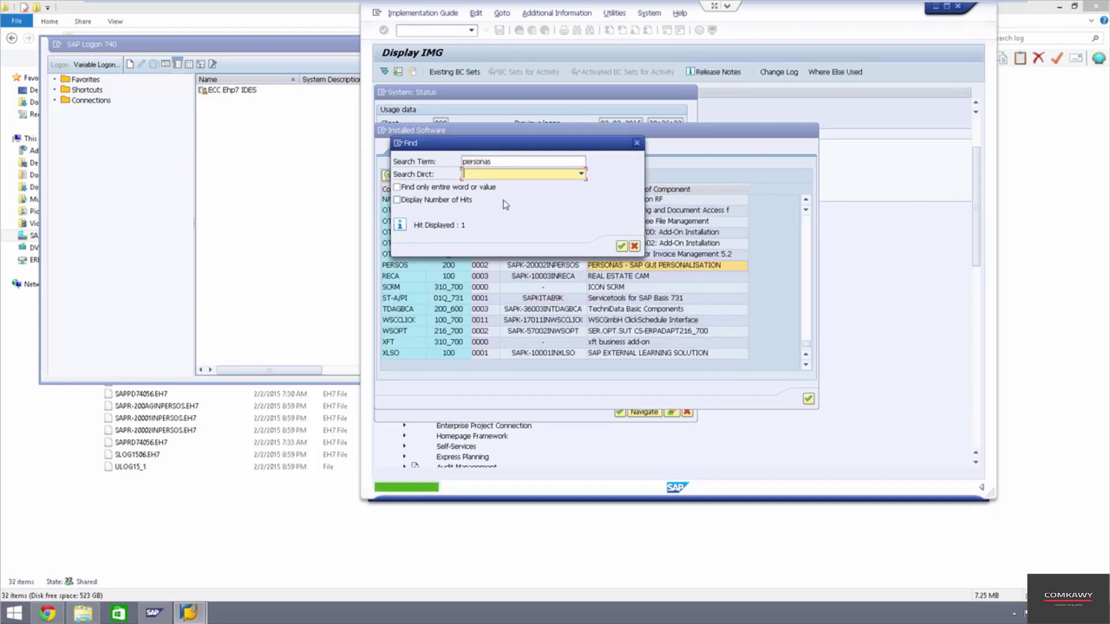
click(634, 246)
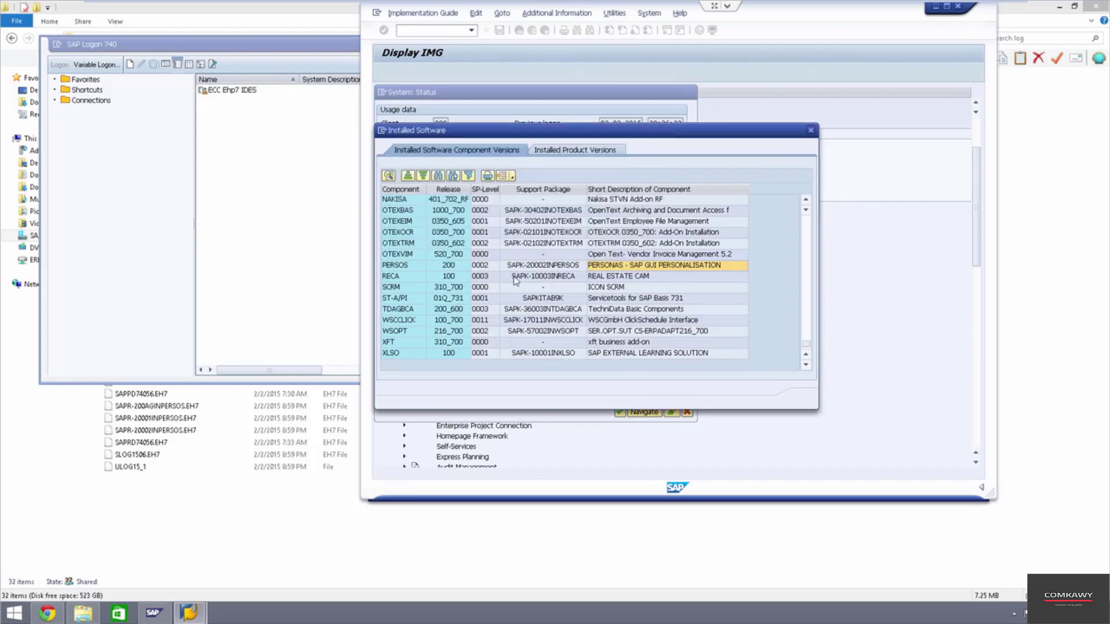
click(480, 268)
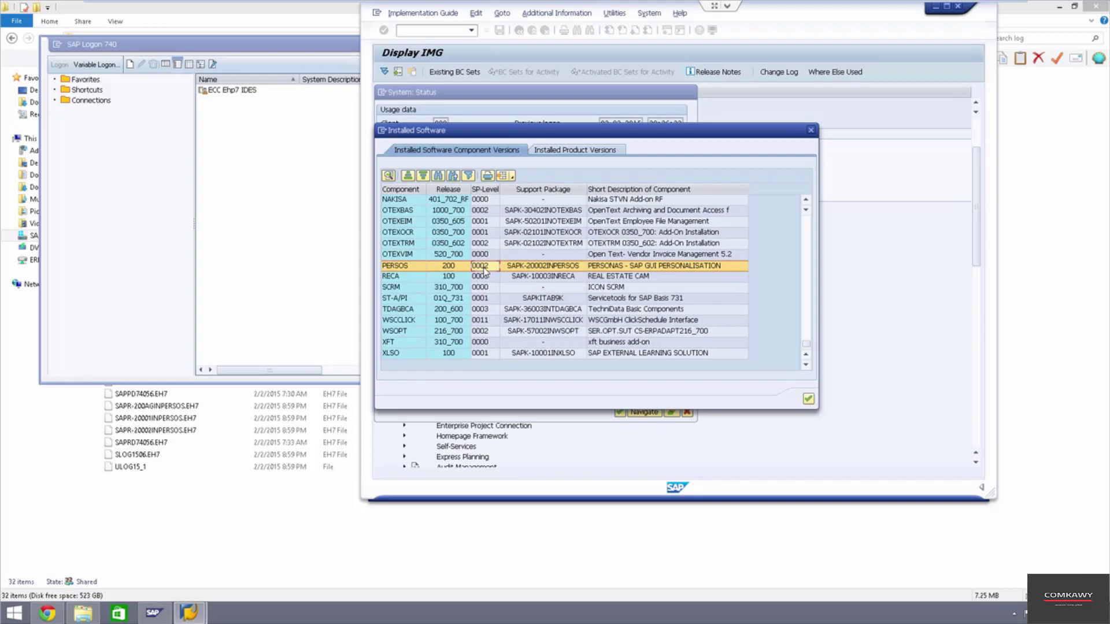